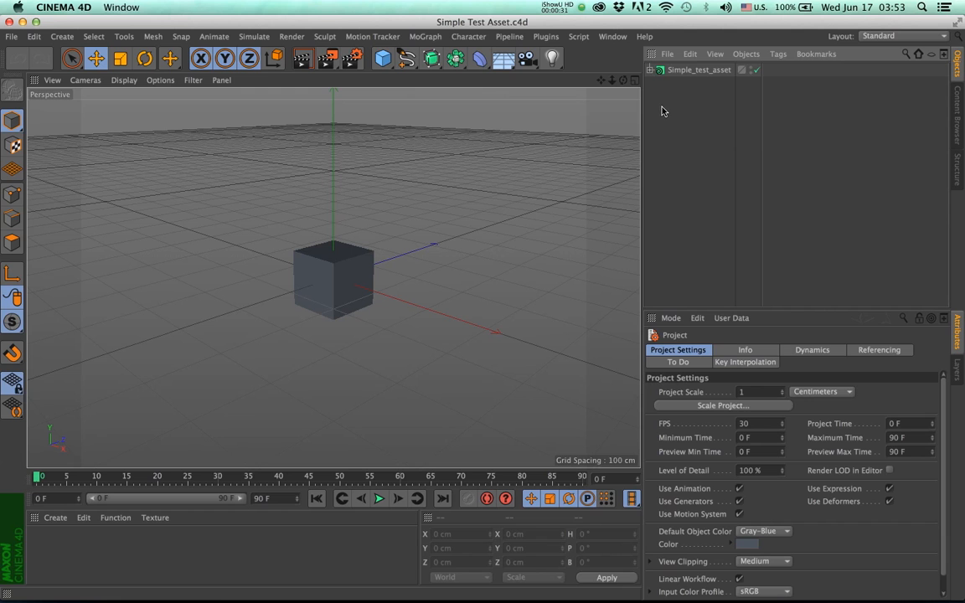
View the Volume replicator.c4d document, and return to Simple Test Asset.c4d
click(612, 36)
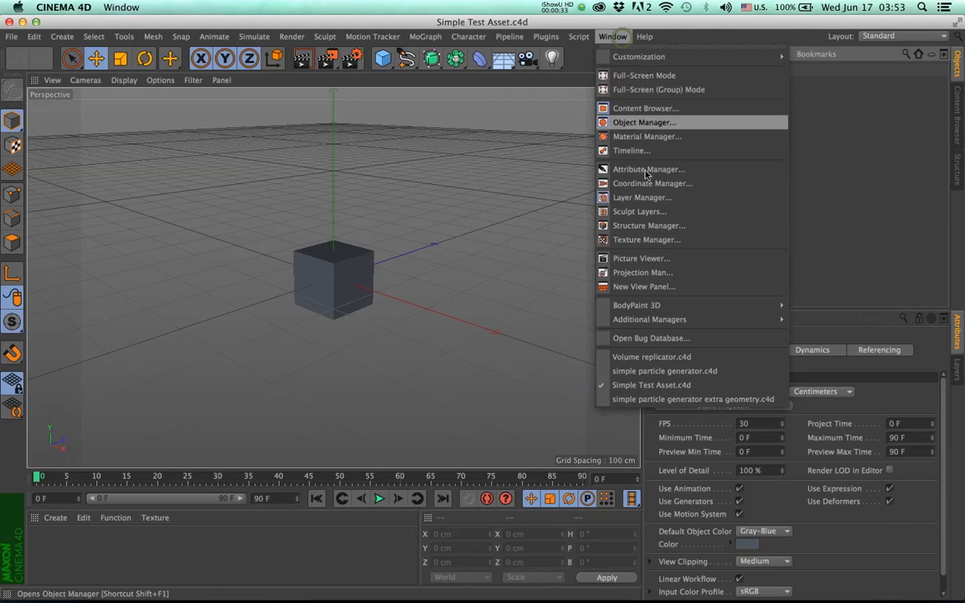
click(652, 357)
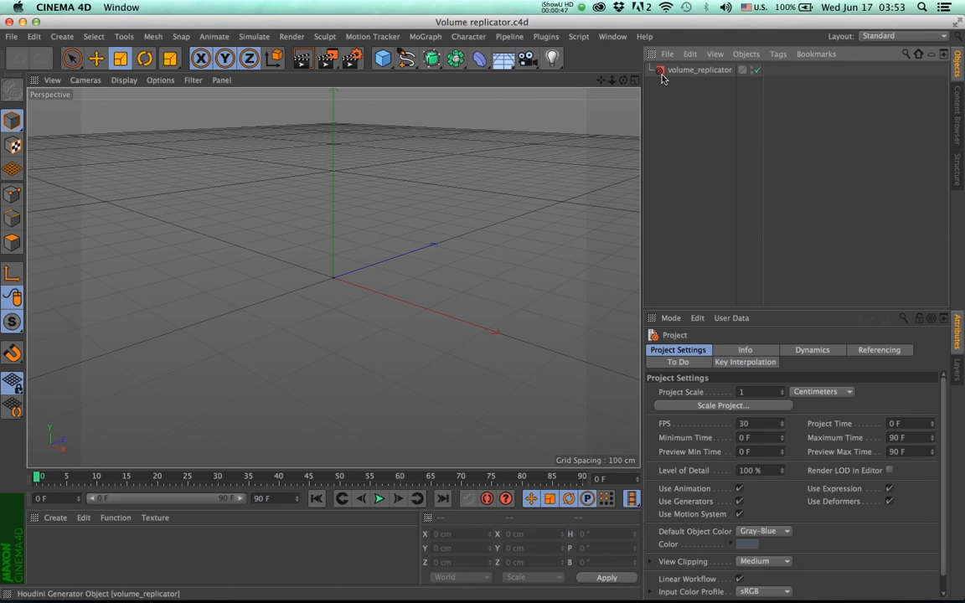
click(613, 36)
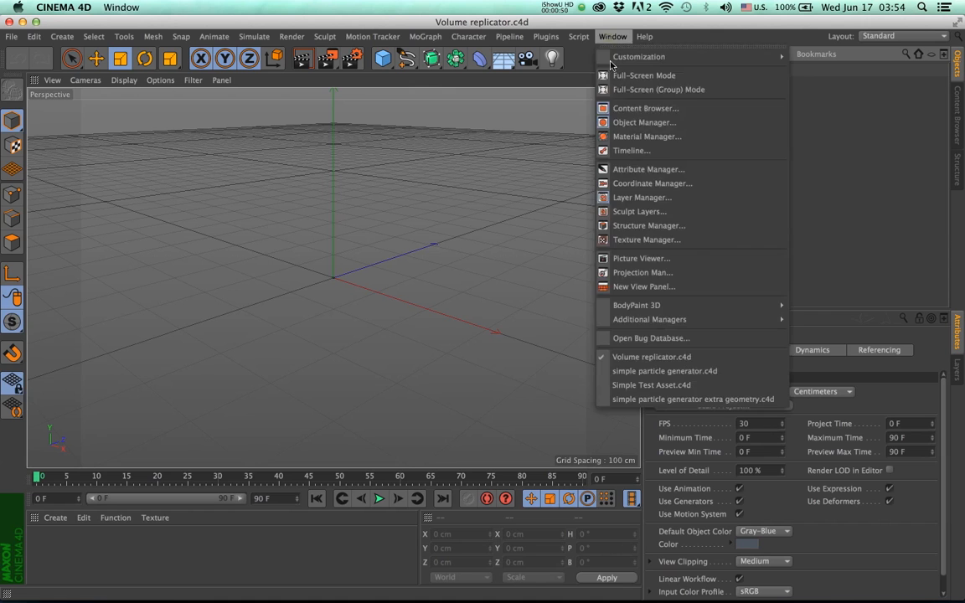
click(657, 385)
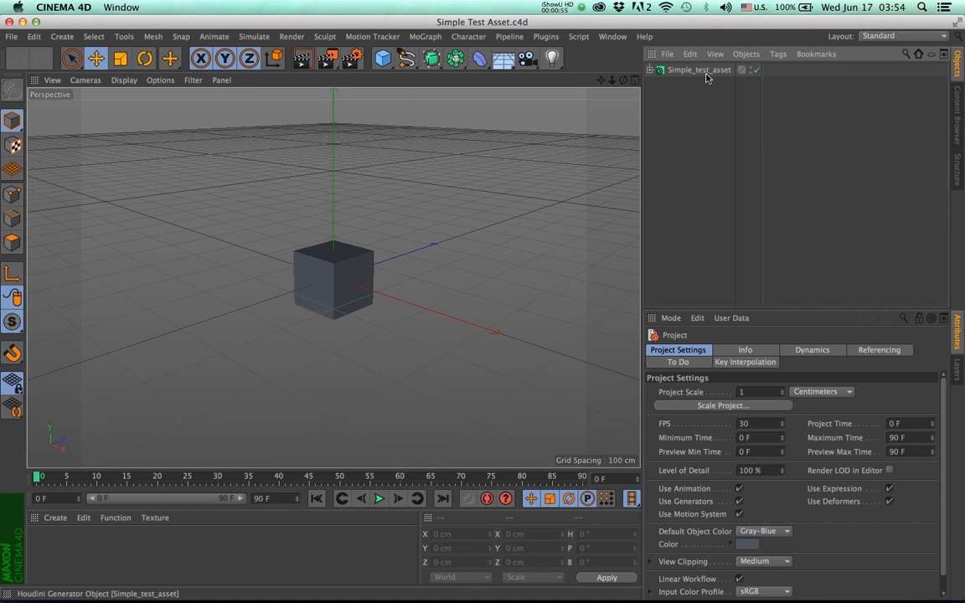
Expand the Simple_test_asset hierarchy and select the asset to inspect its settings and Infos section
click(650, 71)
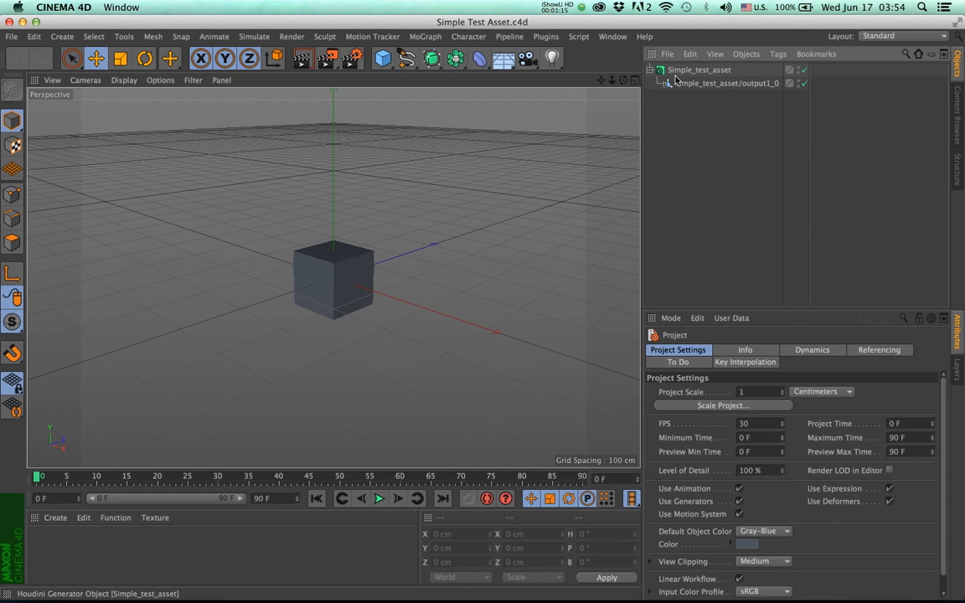
click(663, 73)
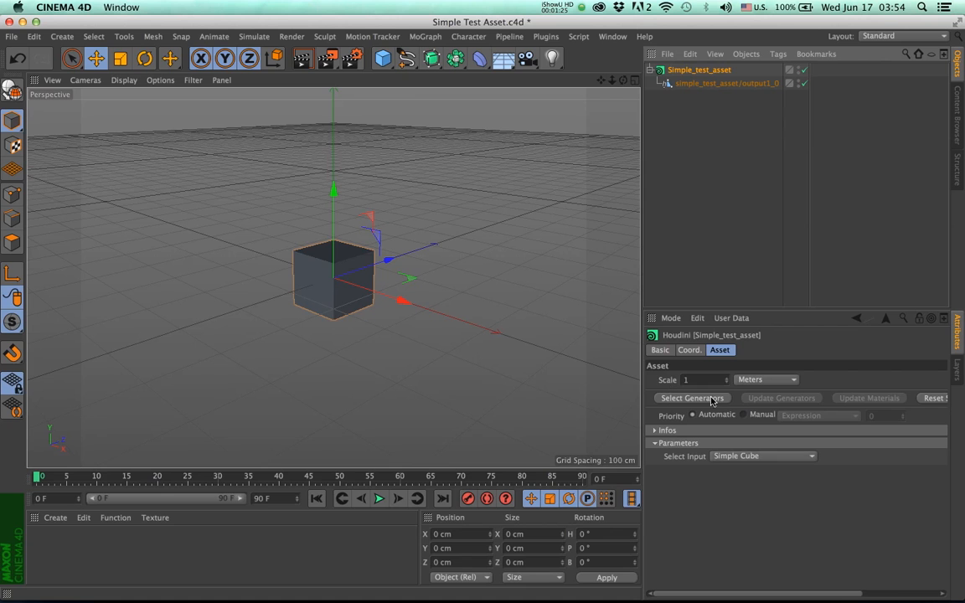
click(654, 431)
click(654, 431)
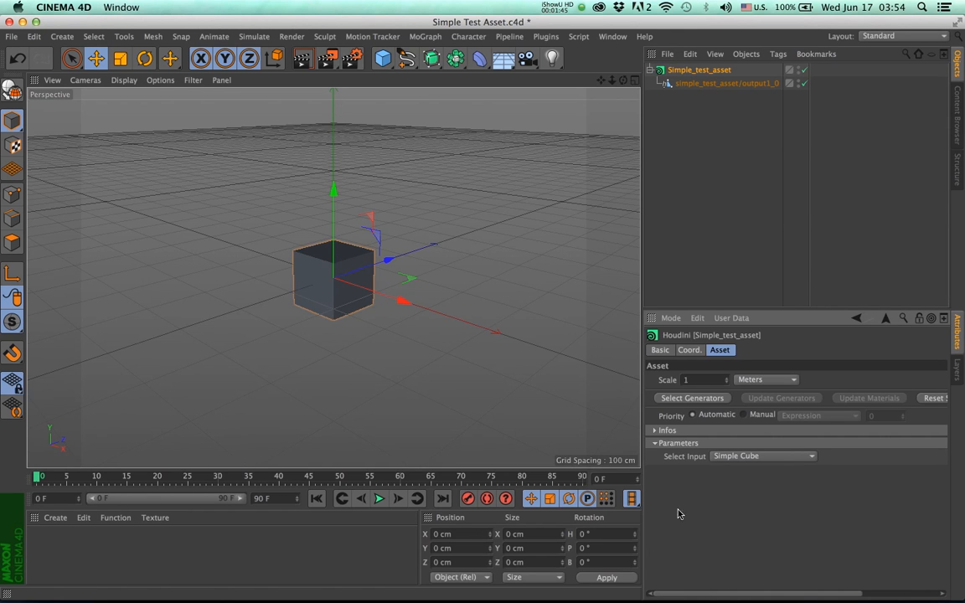
Alternate the test asset's Select Input between Extruded Cube and Simple Cube, finishing on Extruded Cube
click(722, 458)
click(728, 482)
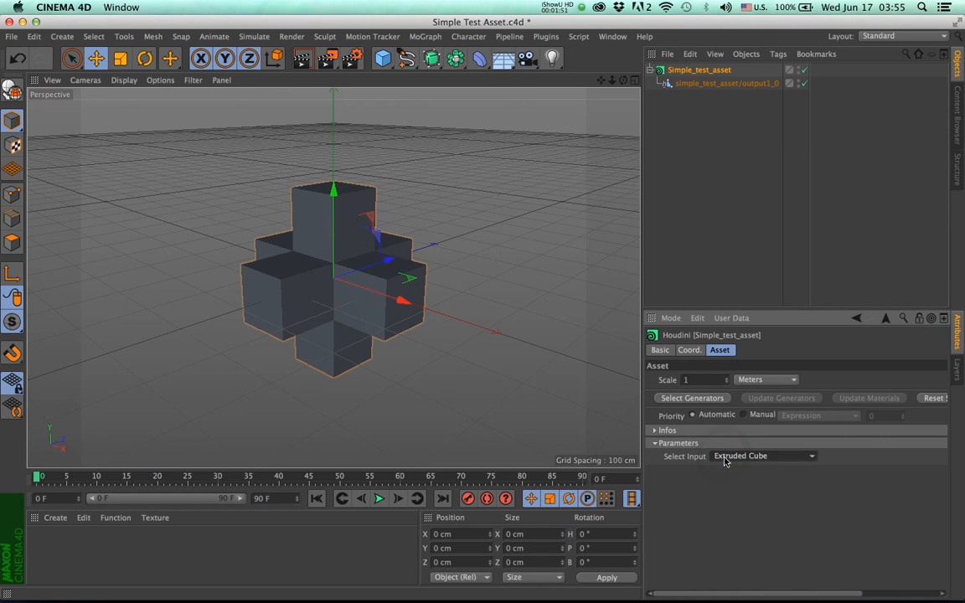
click(724, 457)
click(726, 468)
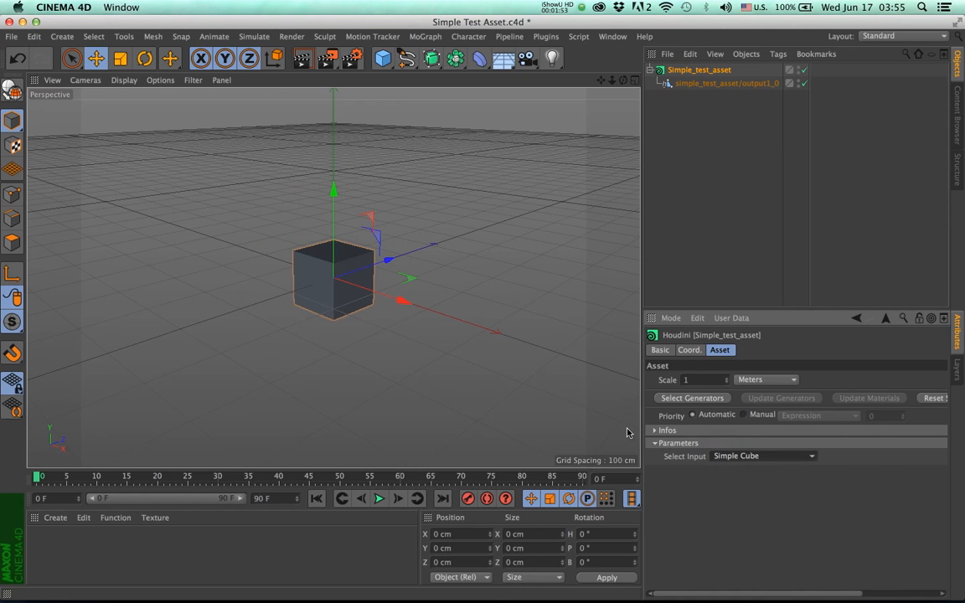
click(737, 458)
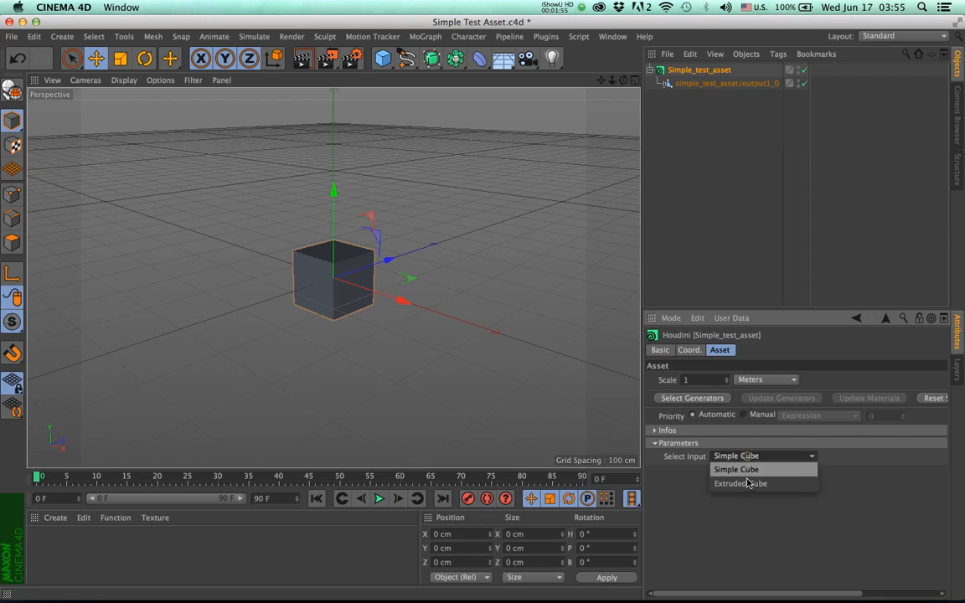
click(730, 483)
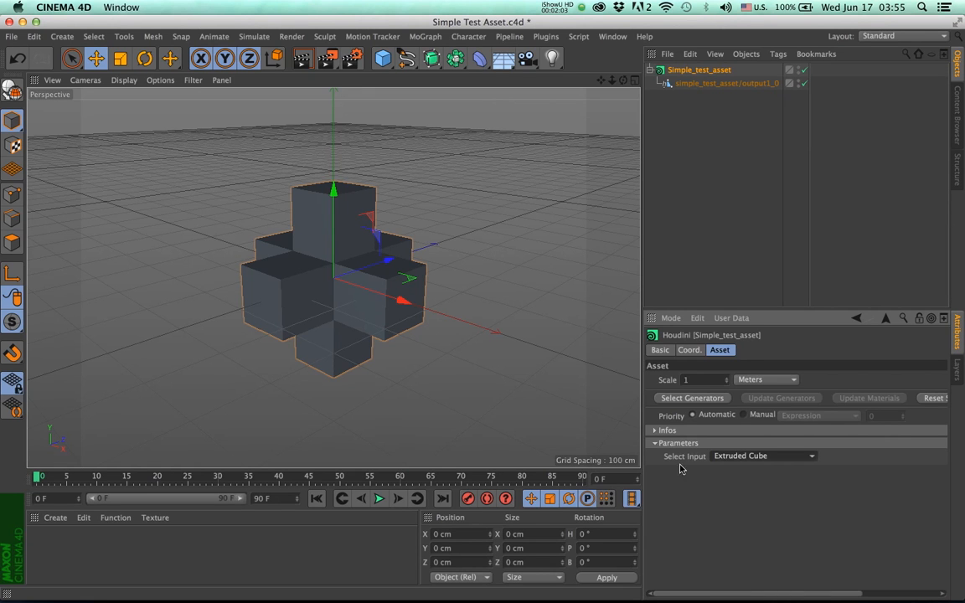
Switch to Volume replicator.c4d and select the volume_replicator asset to review its inputs and parameters
click(613, 37)
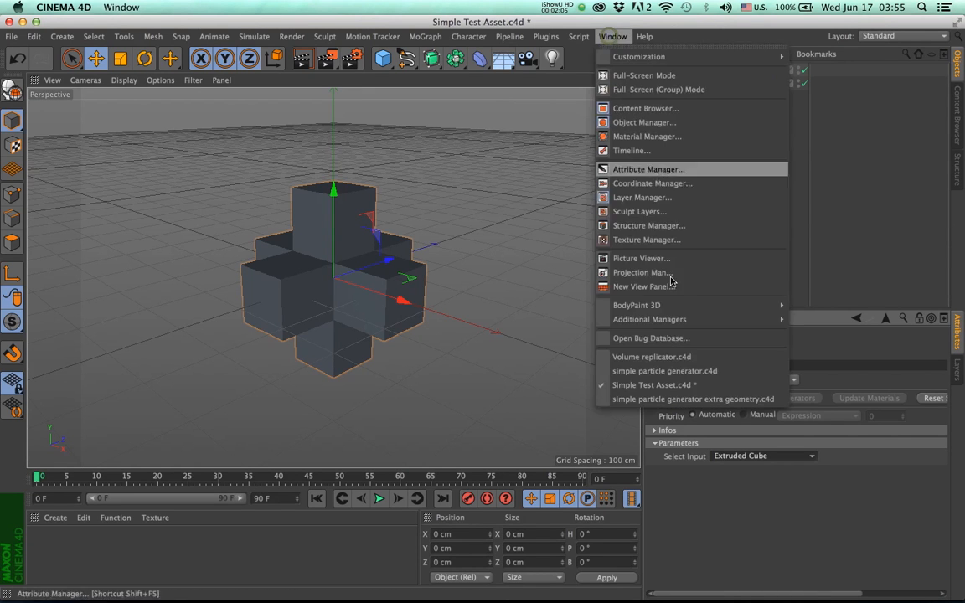
click(666, 356)
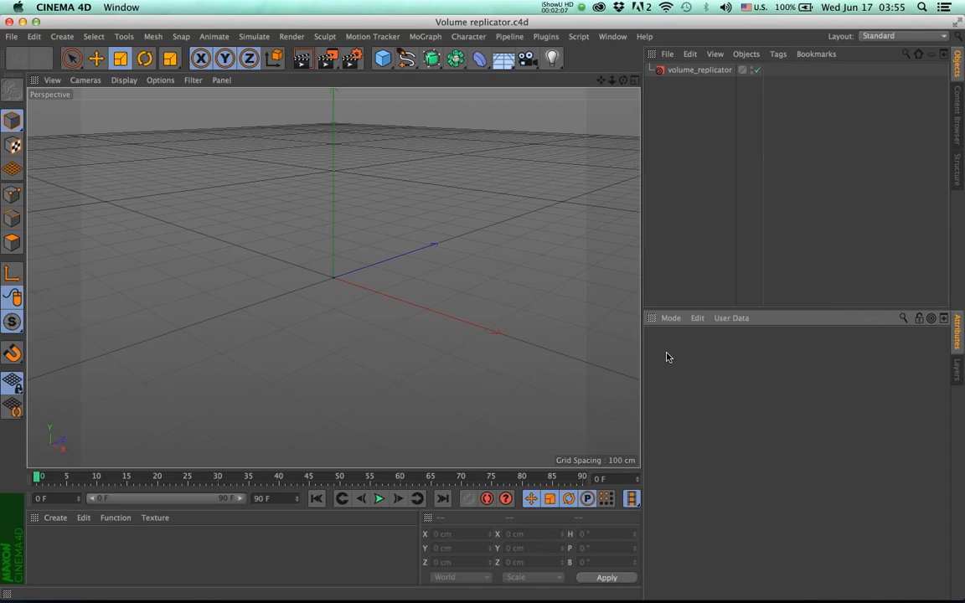
click(661, 73)
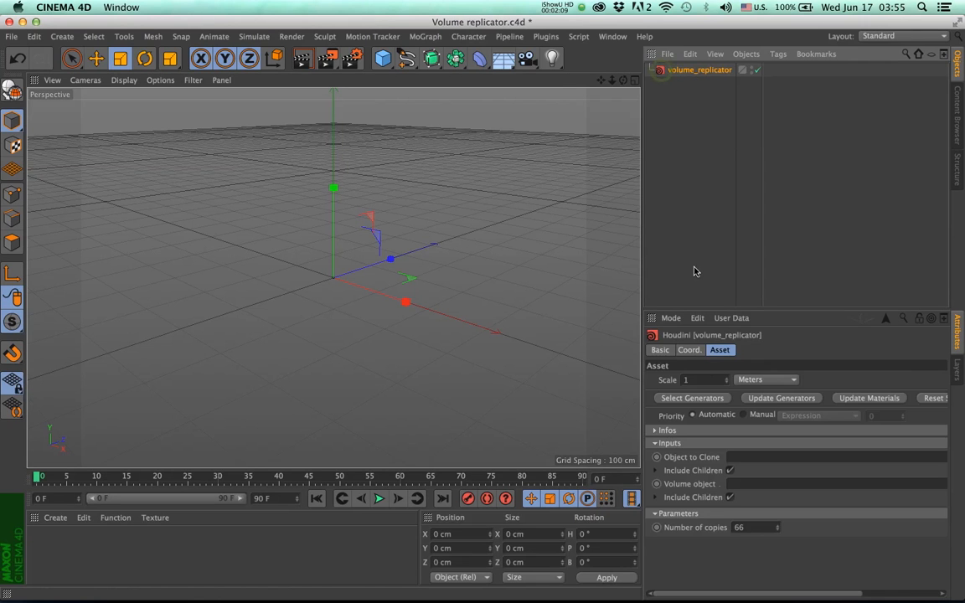
drag(640, 384, 511, 384)
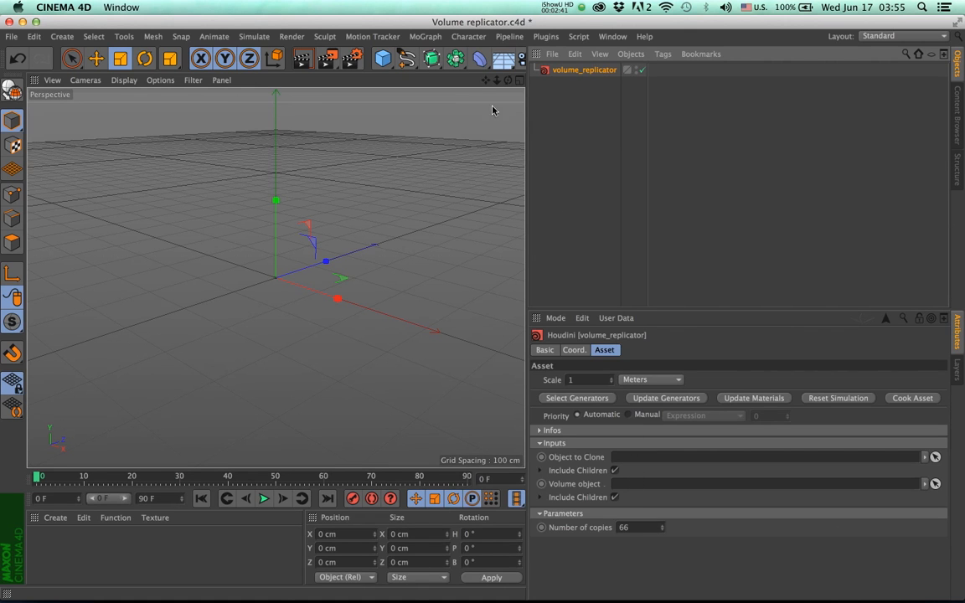
drag(528, 112, 656, 144)
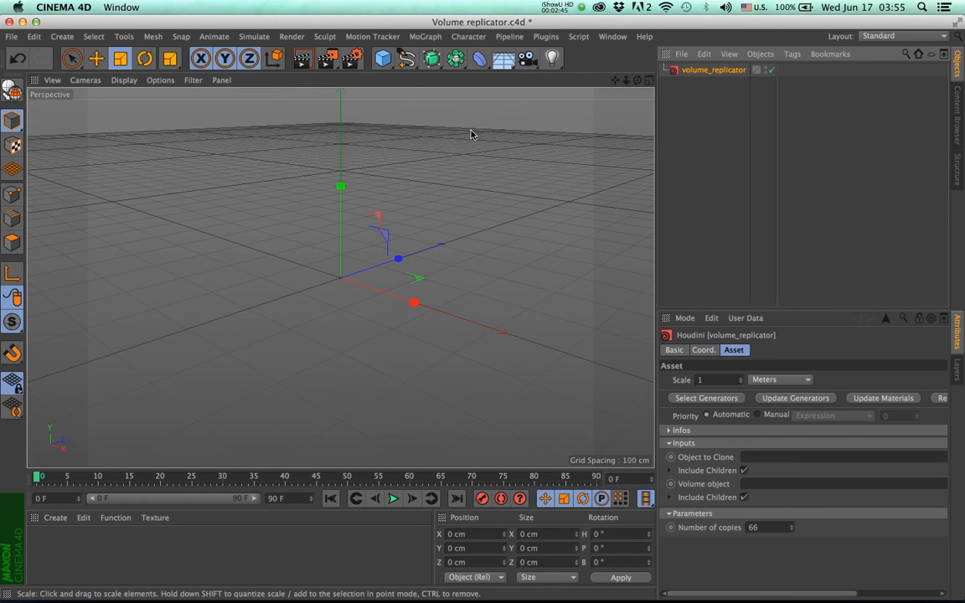
Add a 200 cm cube and a sphere, and scale the sphere to about 66.6 cm in diameter
click(385, 64)
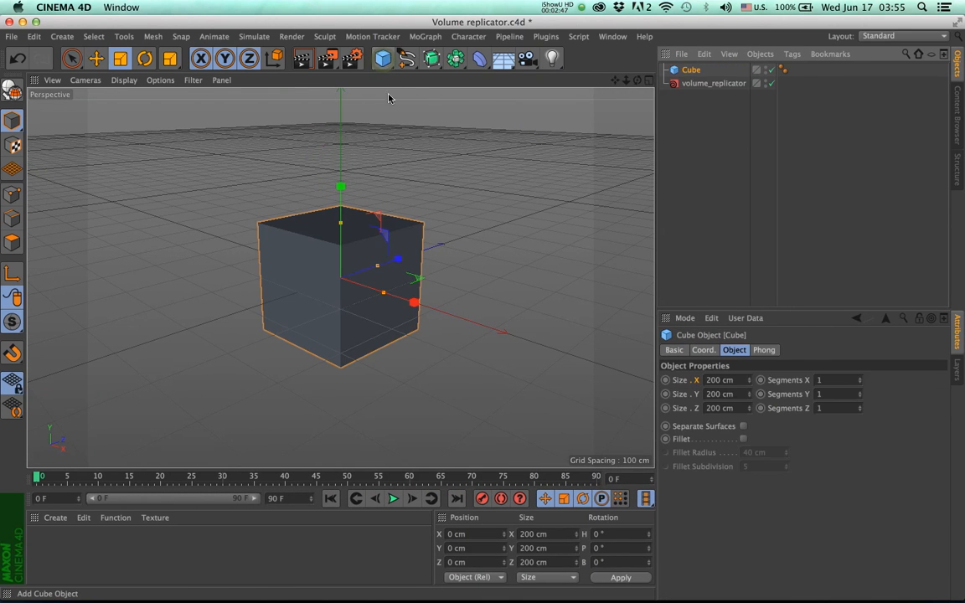
drag(383, 59, 634, 100)
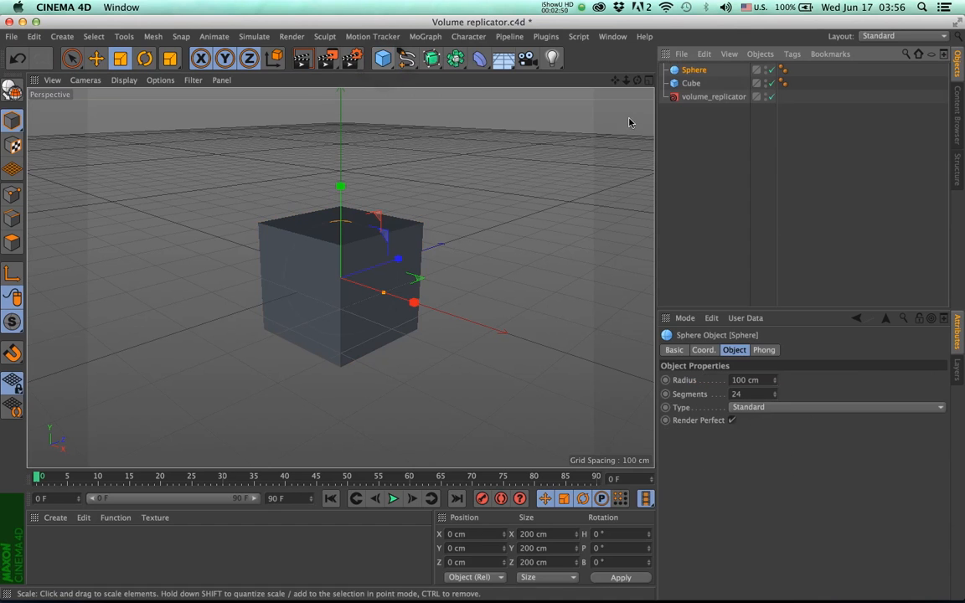
click(119, 58)
drag(484, 131, 263, 357)
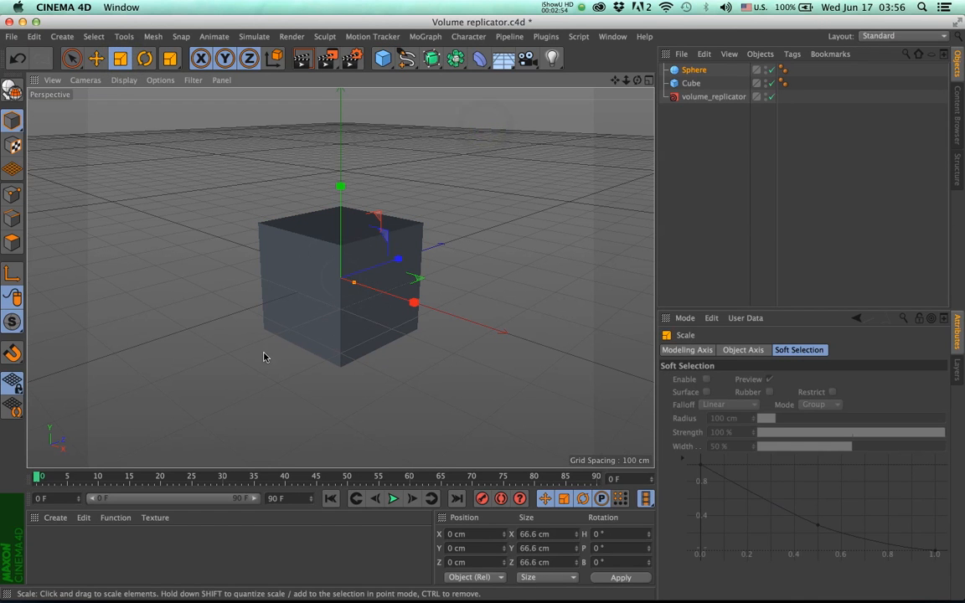
Assign the Cube as the volume_replicator's Volume object and the Sphere as its Object to Clone
click(675, 99)
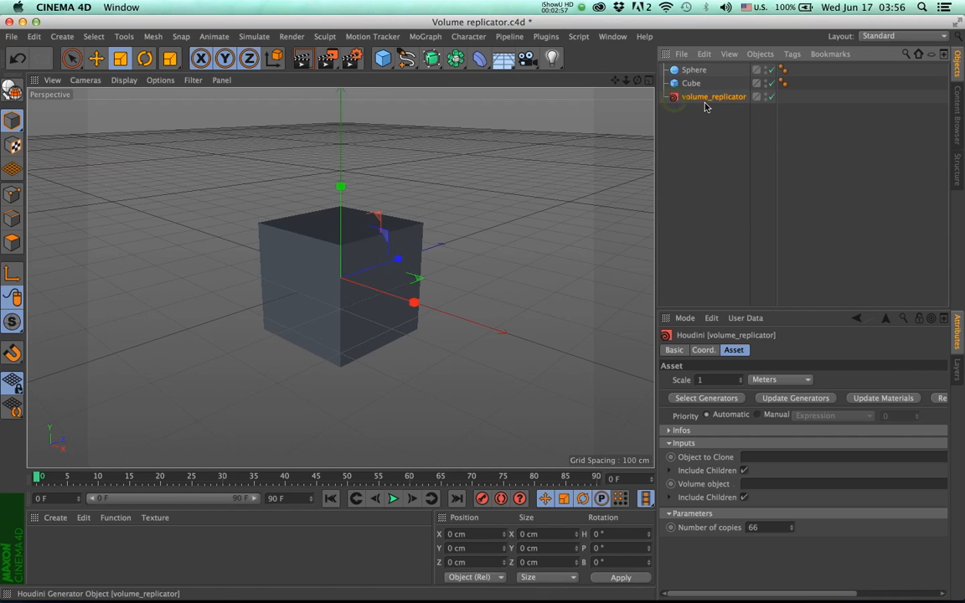
mouse_move(692, 83)
mouse_down()
mouse_move(710, 269)
mouse_move(768, 485)
mouse_up()
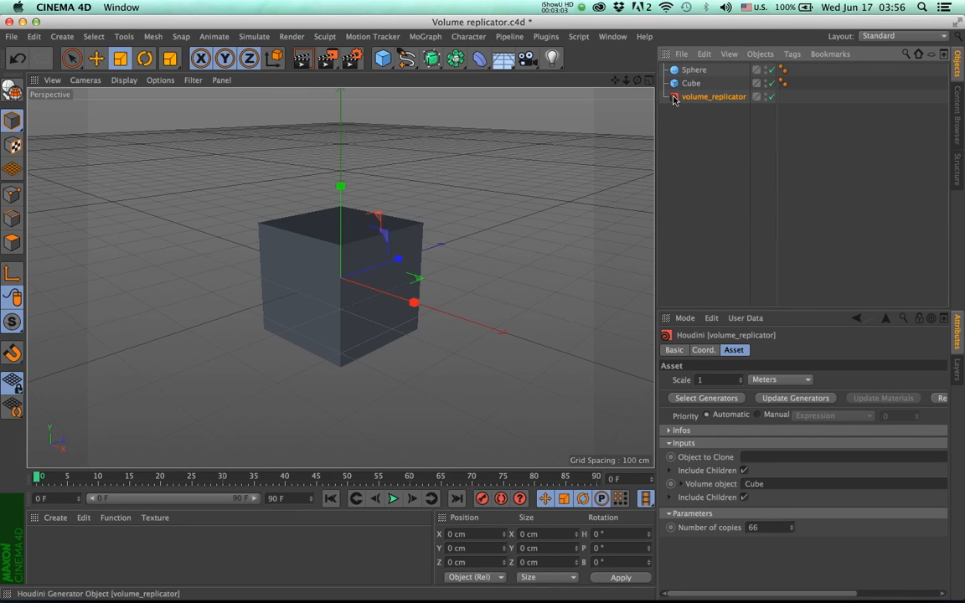
mouse_move(675, 74)
mouse_down()
mouse_move(746, 303)
mouse_move(763, 465)
mouse_up()
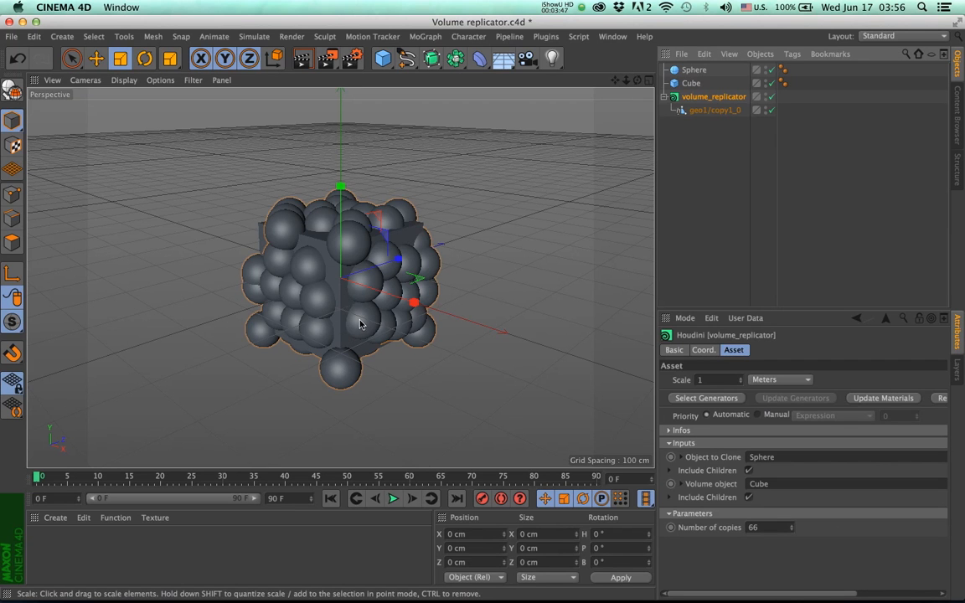
Hide the source cube in the viewport and scale it up to about 386 cm per side
click(766, 82)
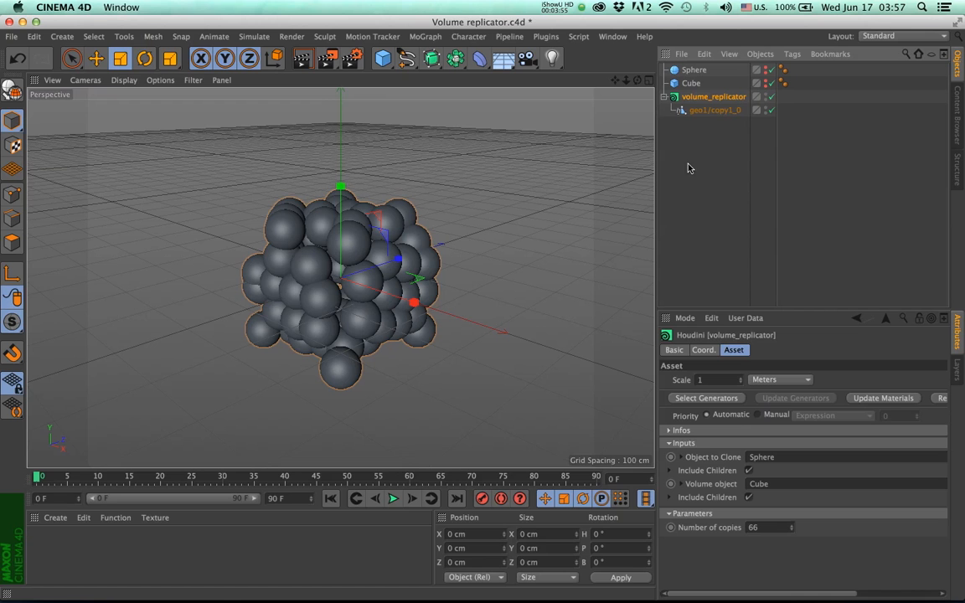
click(692, 83)
drag(509, 233, 725, 49)
drag(531, 268, 561, 216)
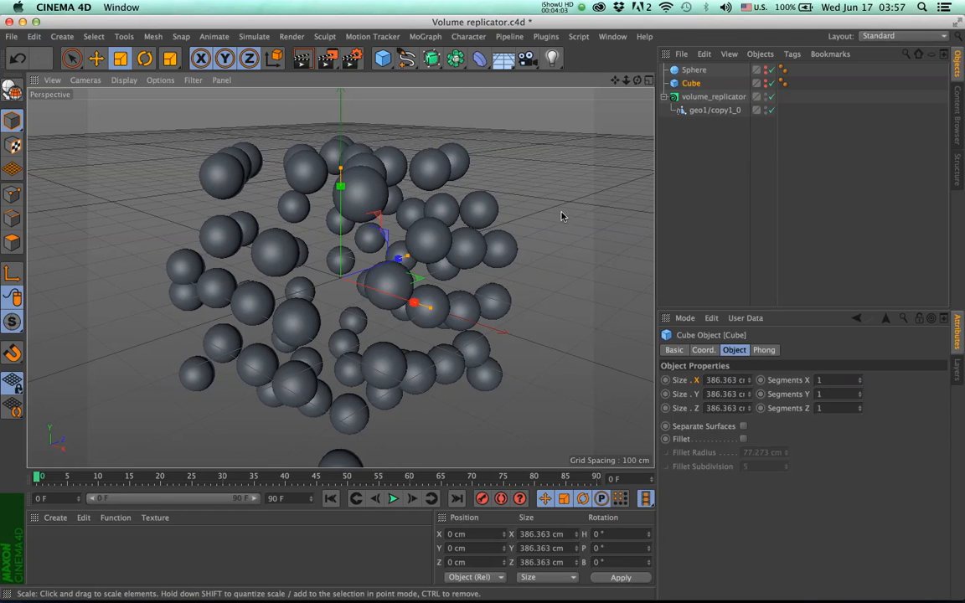
Vary the volume_replicator's Number of copies to 41, 72 and finally 86, checking the geo1/copy1_0 output in between
click(692, 100)
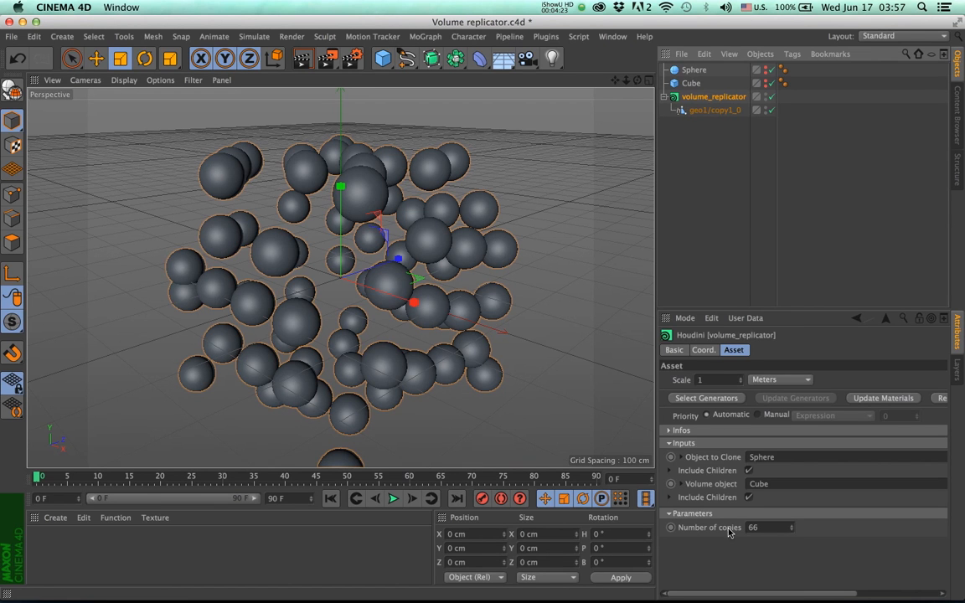
drag(793, 531, 702, 453)
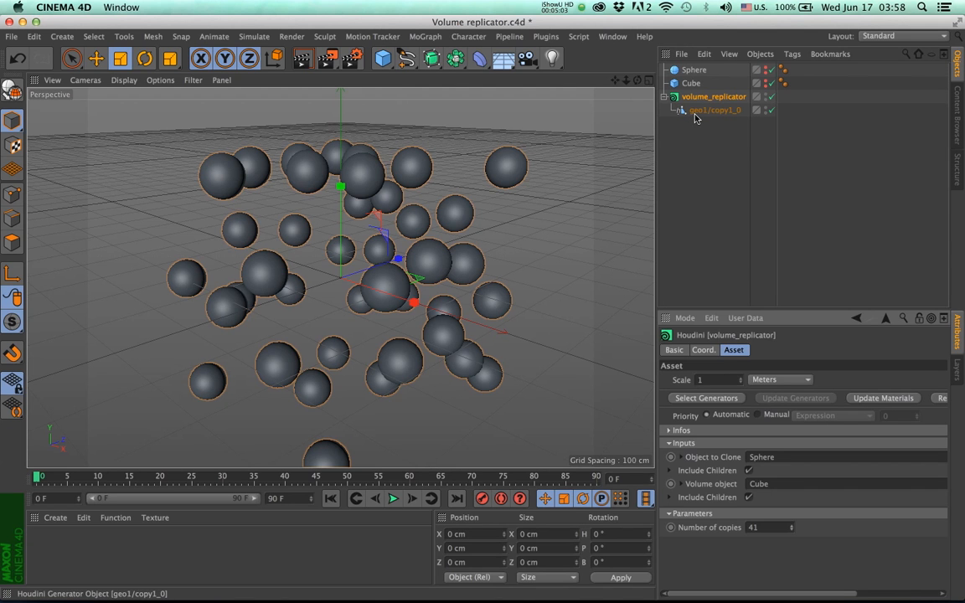
click(698, 111)
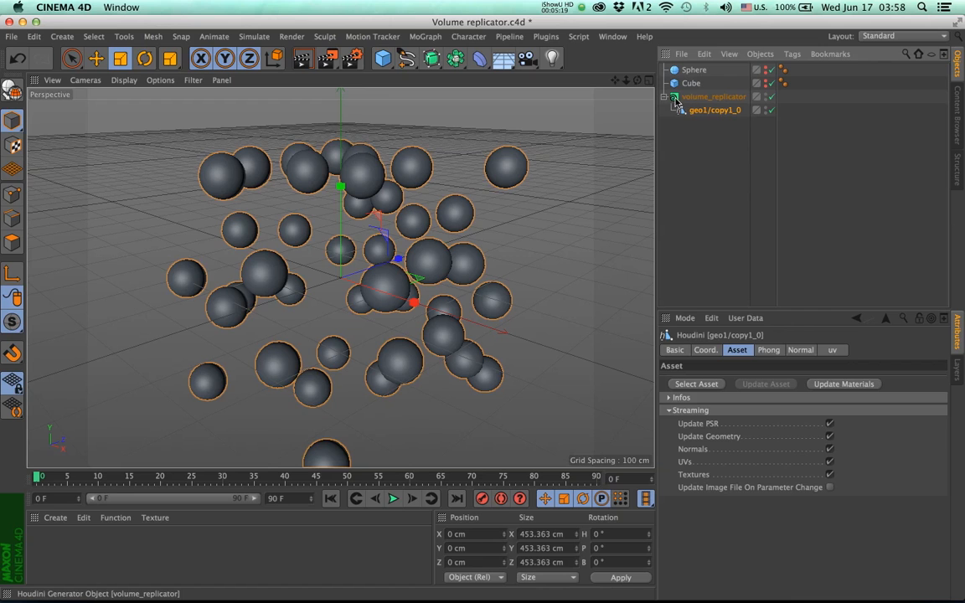
click(676, 101)
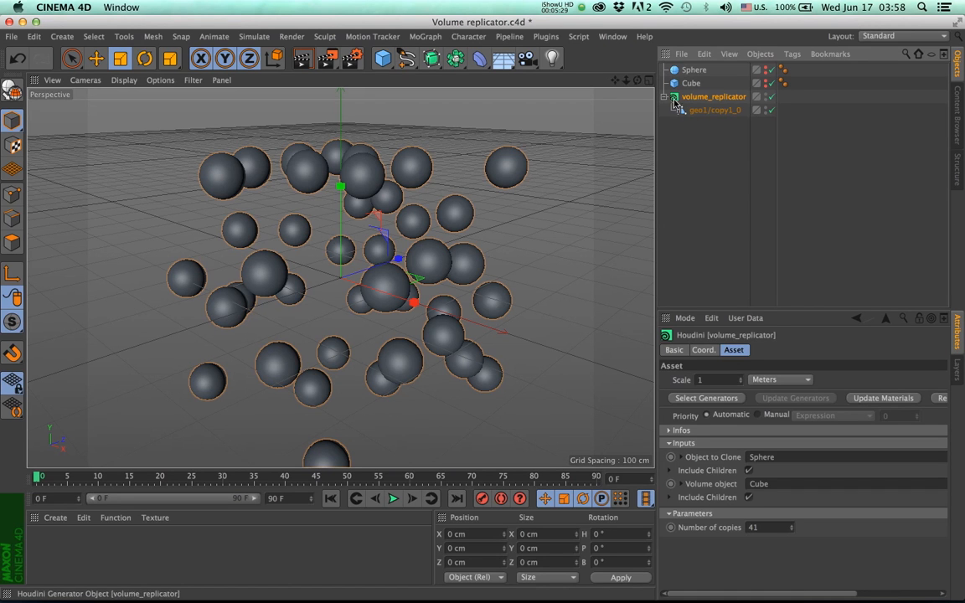
mouse_move(791, 530)
mouse_down()
mouse_move(785, 478)
mouse_move(784, 509)
mouse_up()
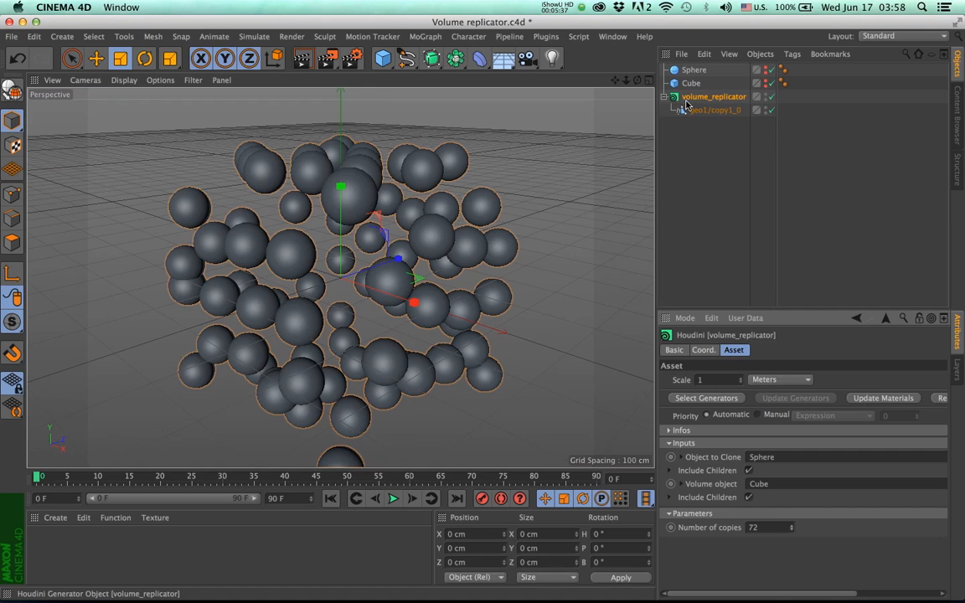
drag(793, 531, 791, 525)
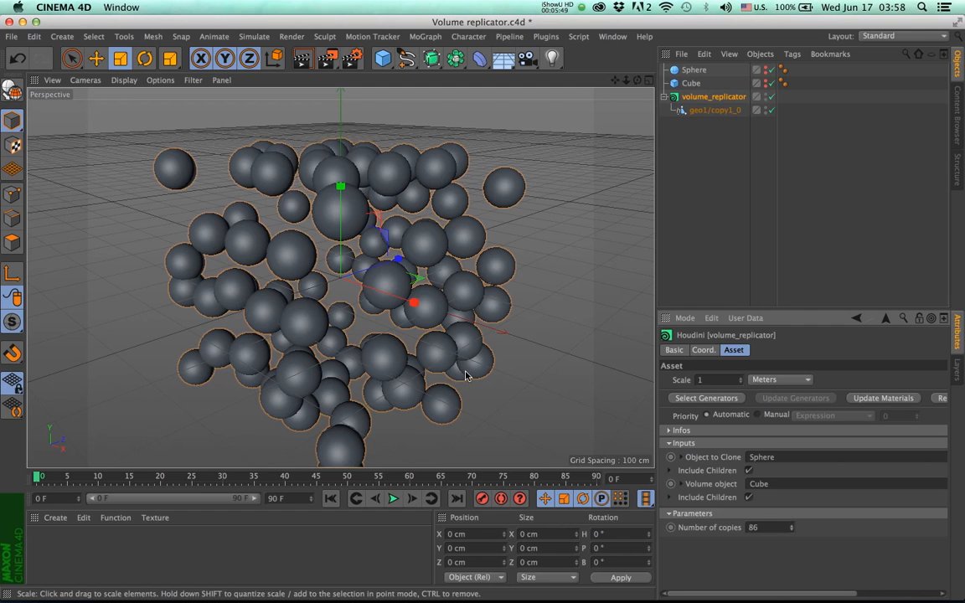
Play the timeline briefly, stop it and return to frame 0
click(393, 500)
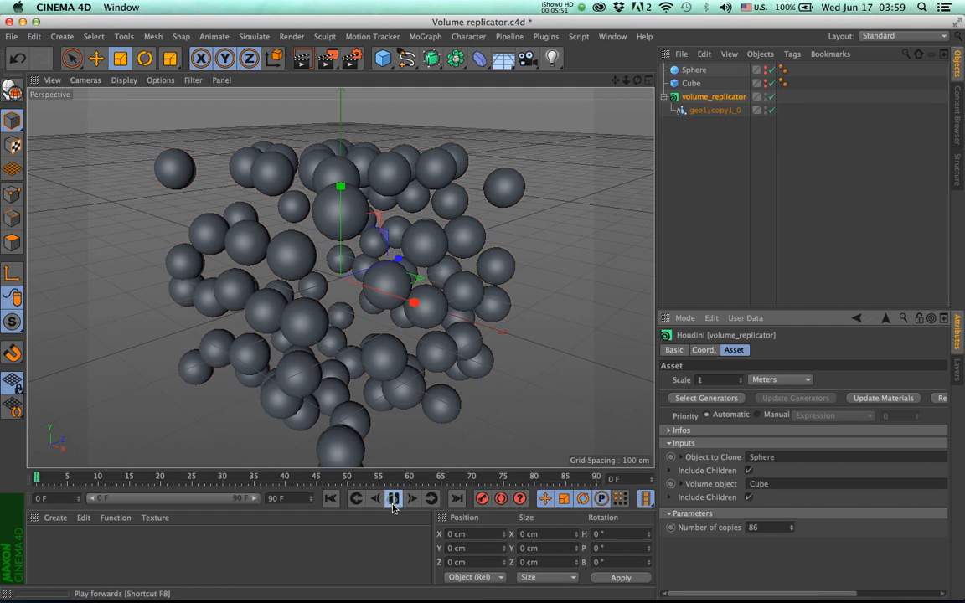
click(393, 499)
key(shift+f)
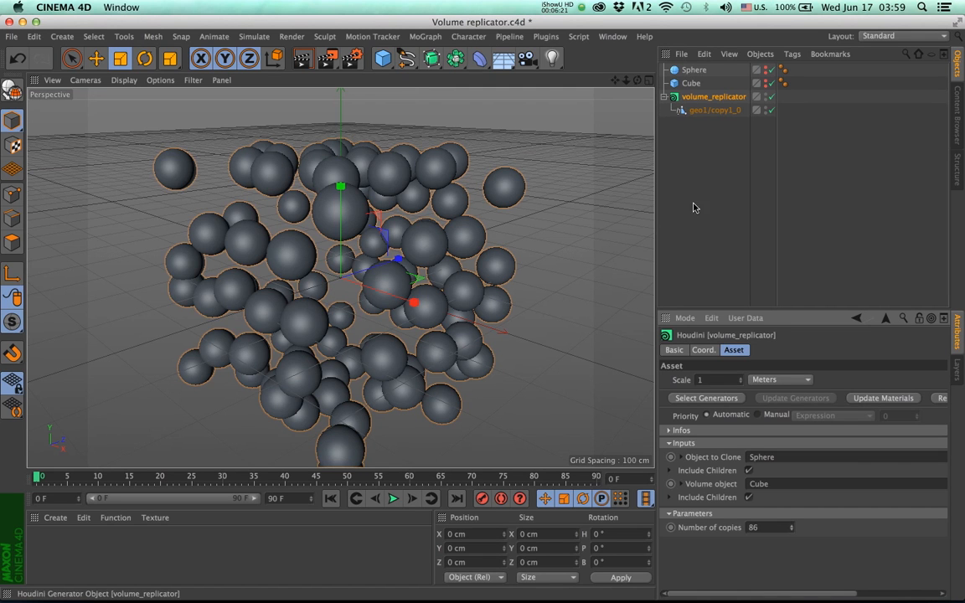
Inspect the geo1/copy1_0 output's streaming settings, and switch to simple particle generator.c4d
click(692, 112)
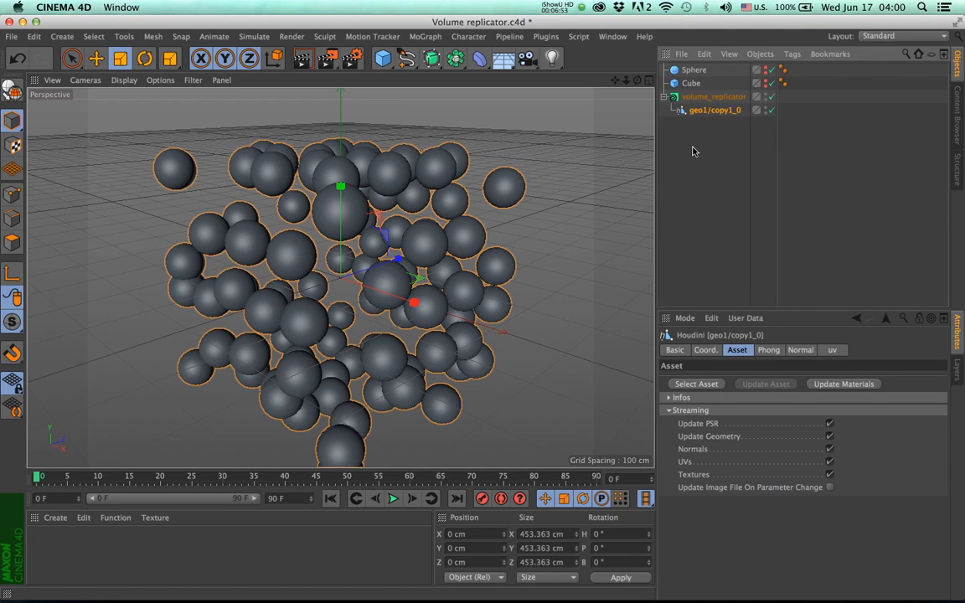
click(613, 36)
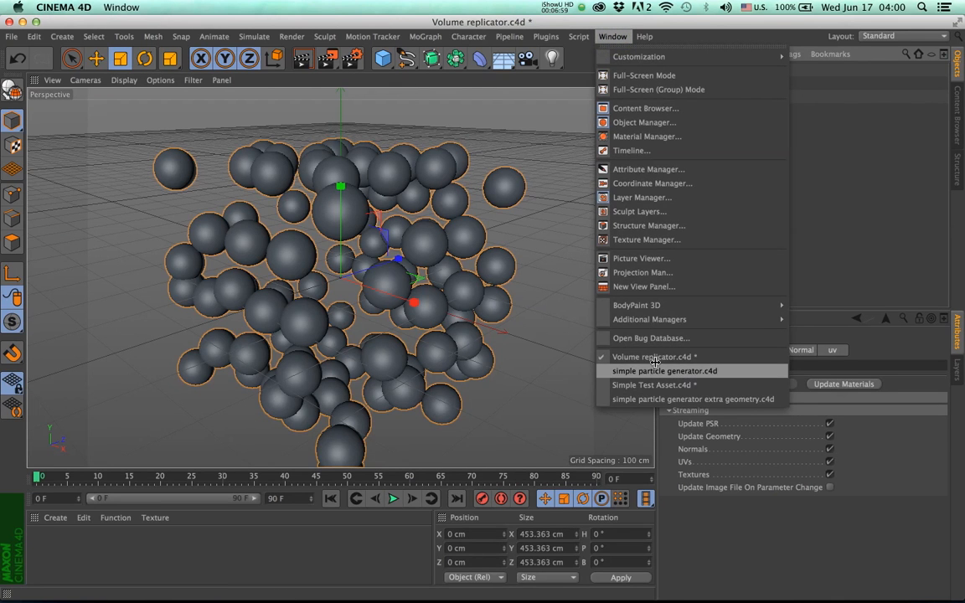
click(649, 373)
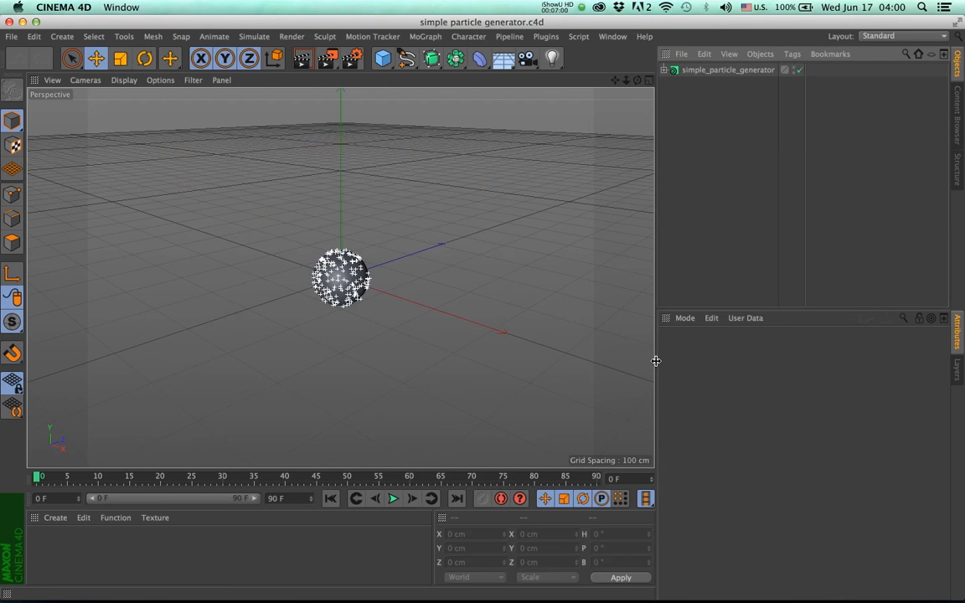
Expand simple_particle_generator and inspect the streaming settings of its sphere_object1/sphere1_0 output and the asset's own settings
click(665, 71)
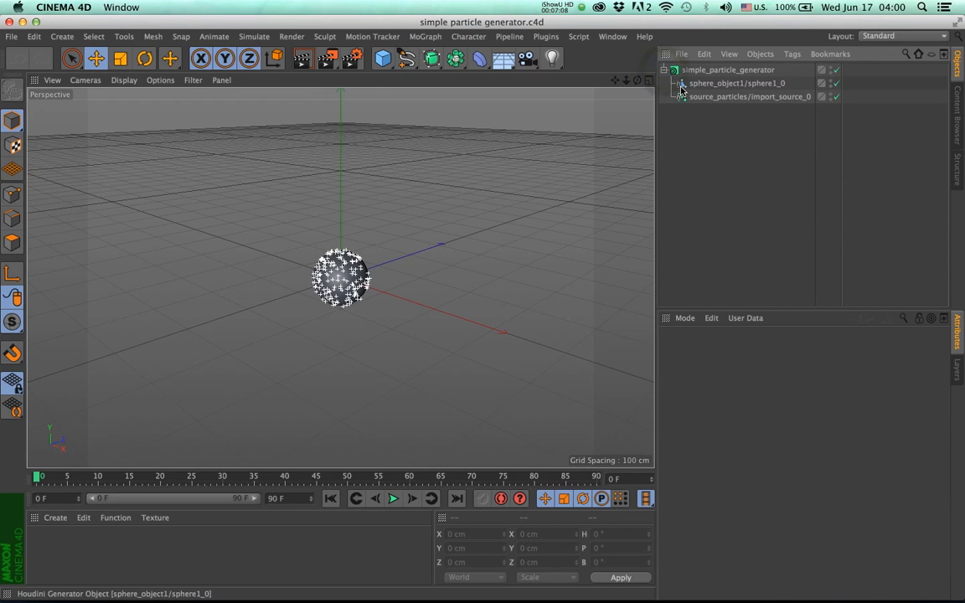
click(697, 83)
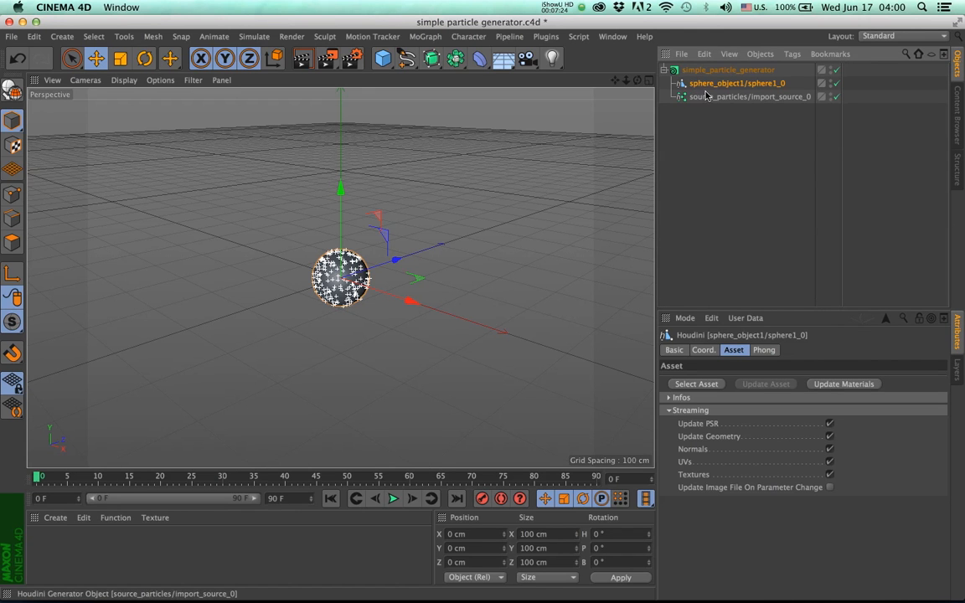
click(675, 71)
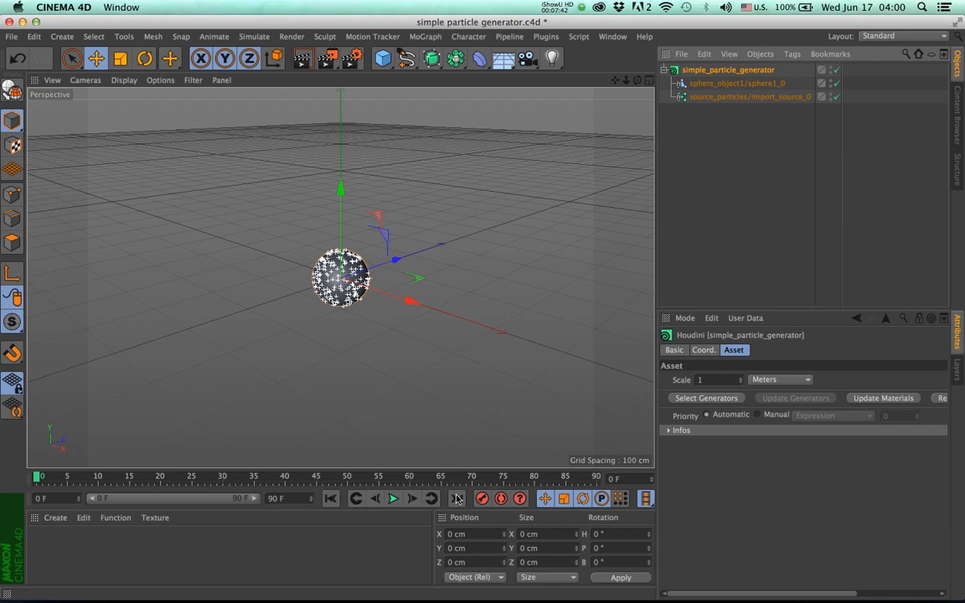
Play the particle animation briefly, stop it and return to frame 0
click(395, 502)
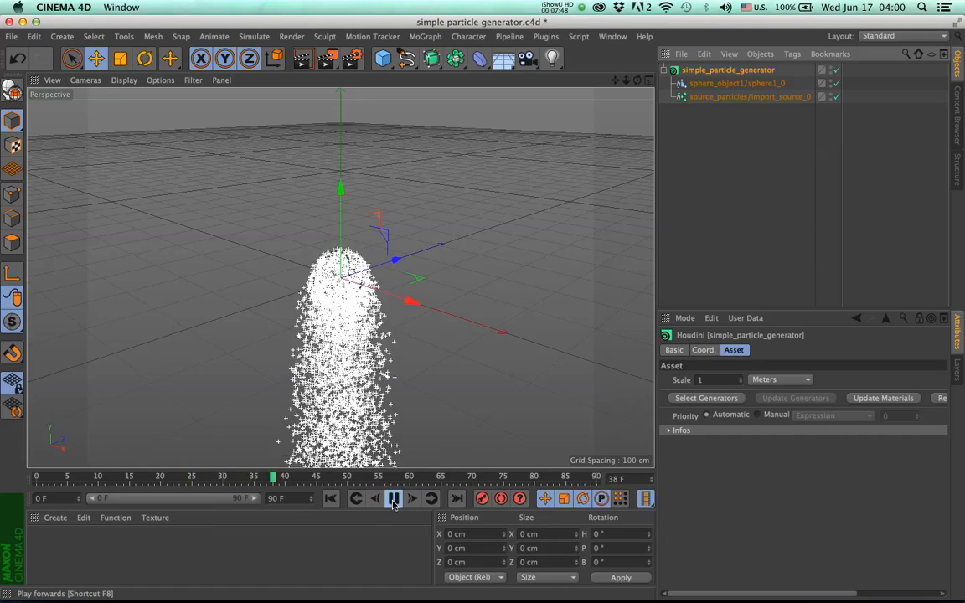
click(393, 501)
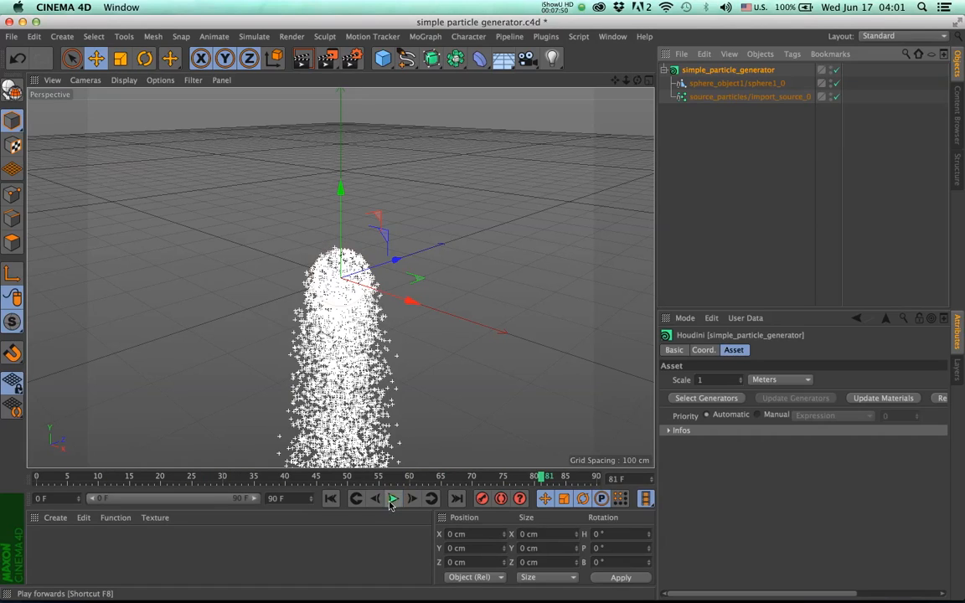
click(334, 503)
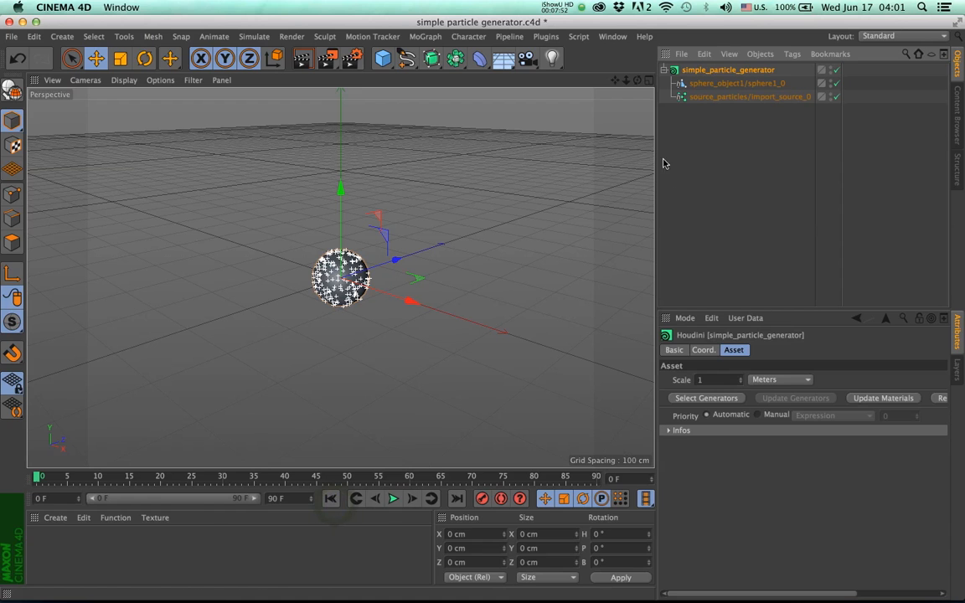
Switch to simple particle generator extra geometry.c4d and expand the simple_particle_generator_with_geometry asset to show its outputs
click(610, 37)
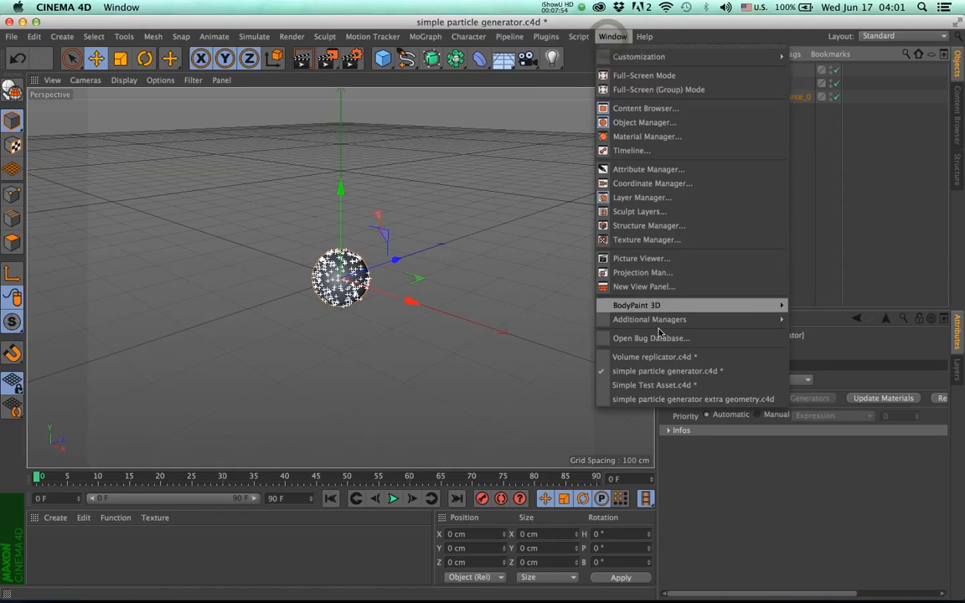
click(668, 399)
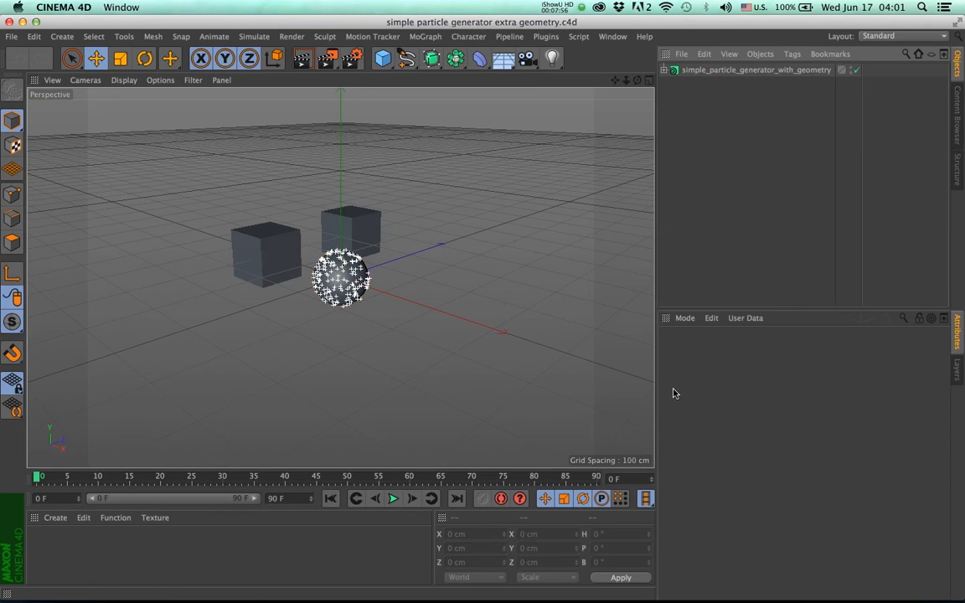
click(687, 70)
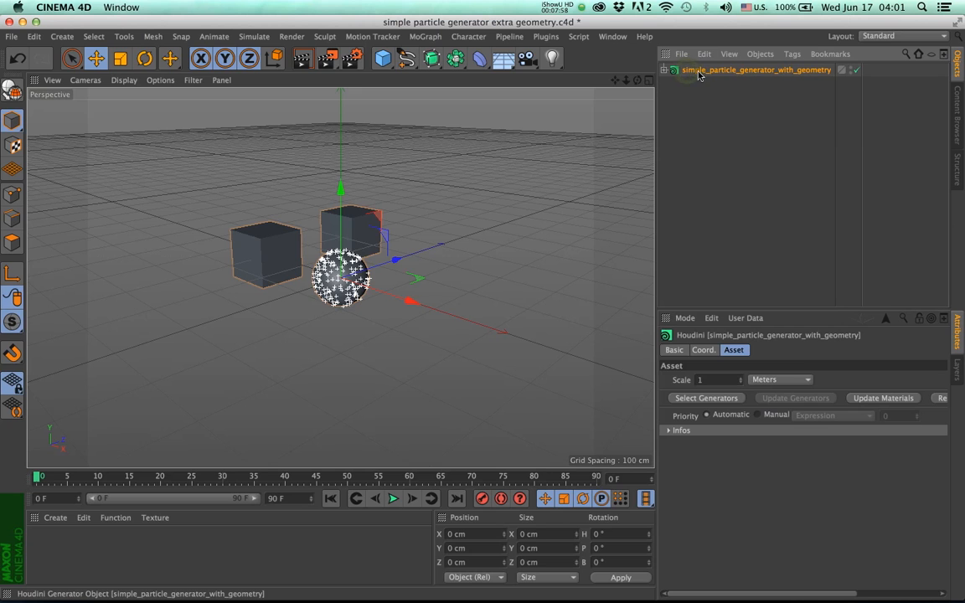
key(super+s)
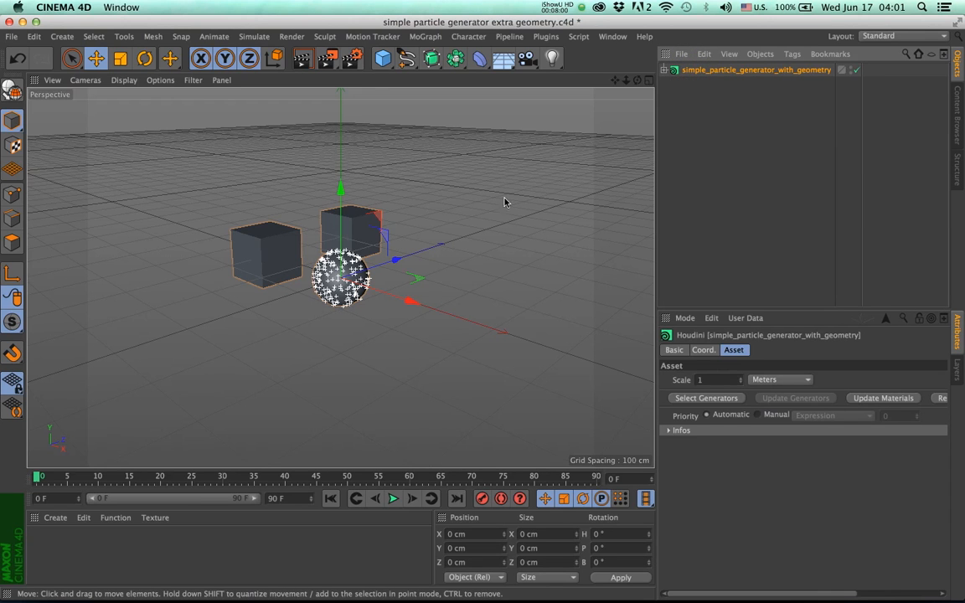
click(663, 71)
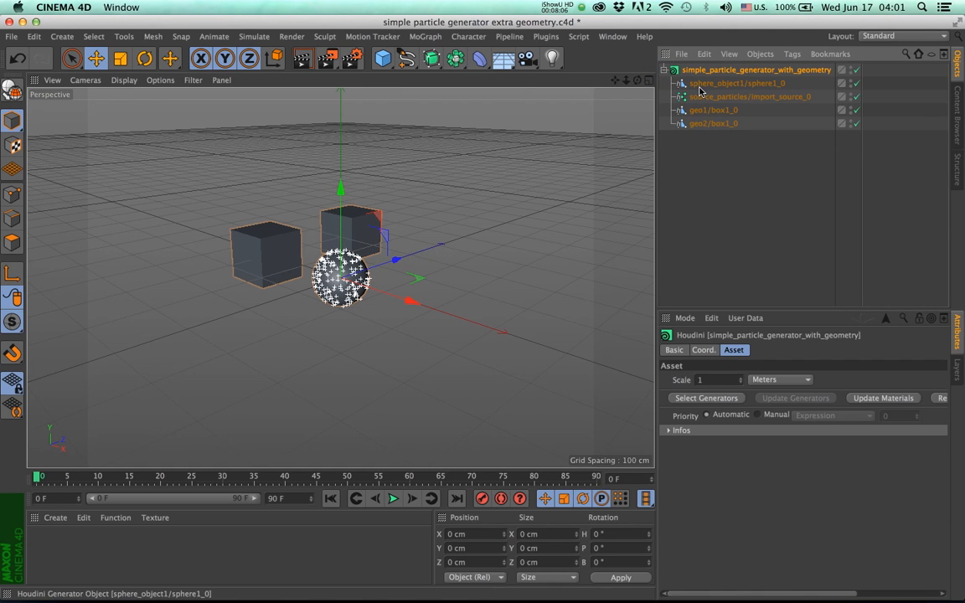
Examine the sphere, geo1, geo2 and source_particles outputs one by one, finishing with the parent asset selected
click(700, 83)
click(707, 110)
click(706, 123)
click(706, 110)
click(703, 83)
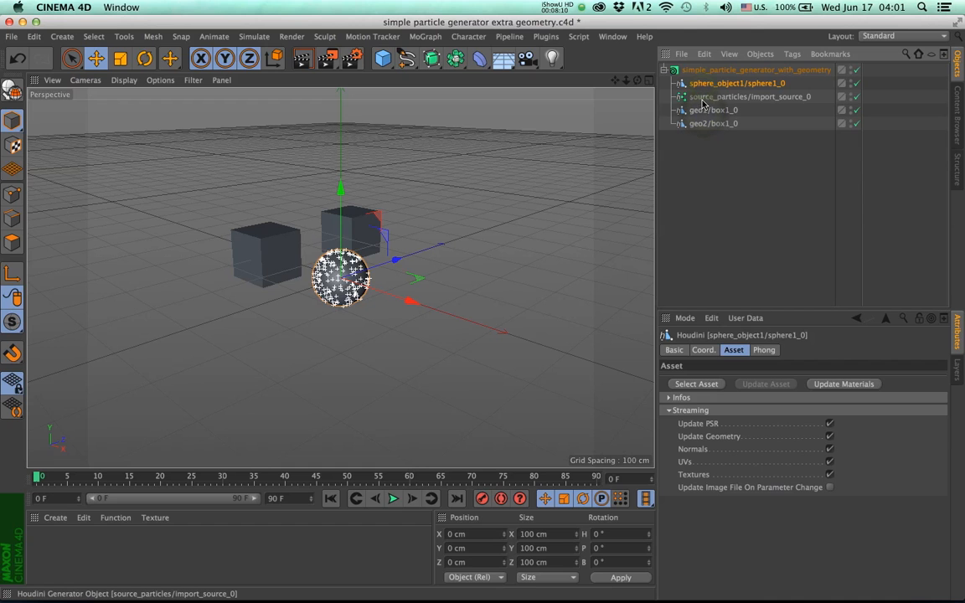
click(704, 98)
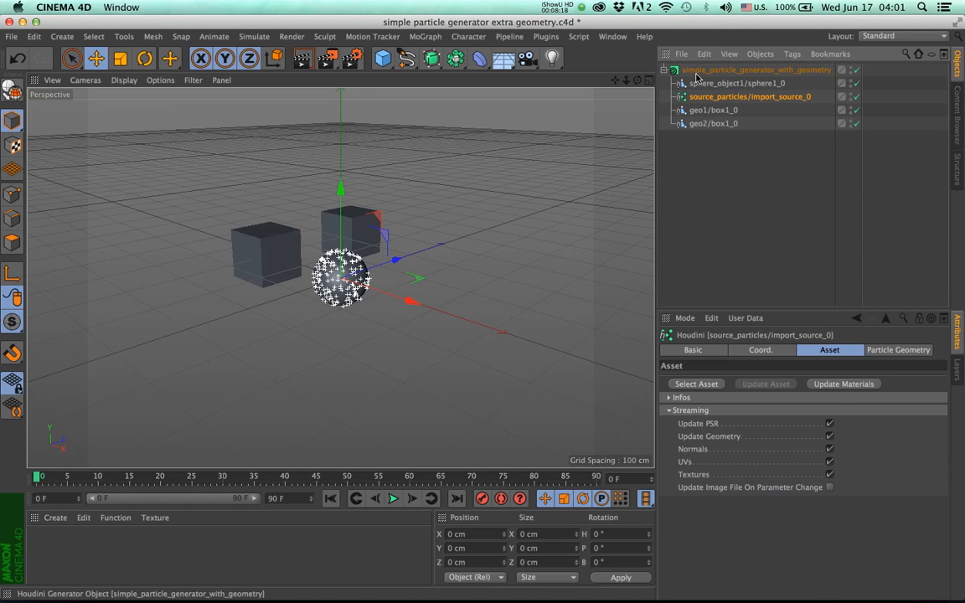
click(696, 72)
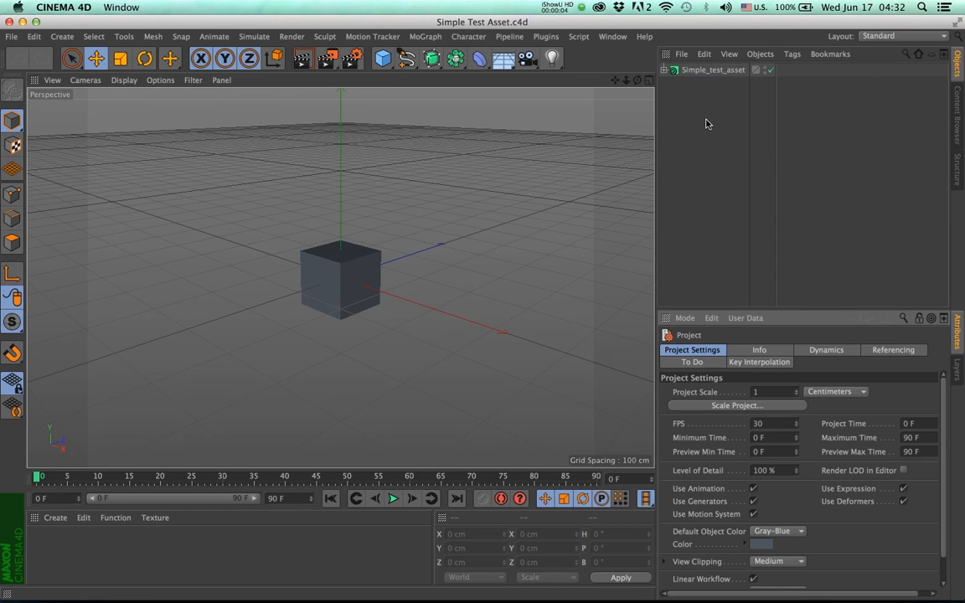
Expand Simple_test_asset and move its output1_0 object out of the asset's hierarchy to the top level
click(664, 71)
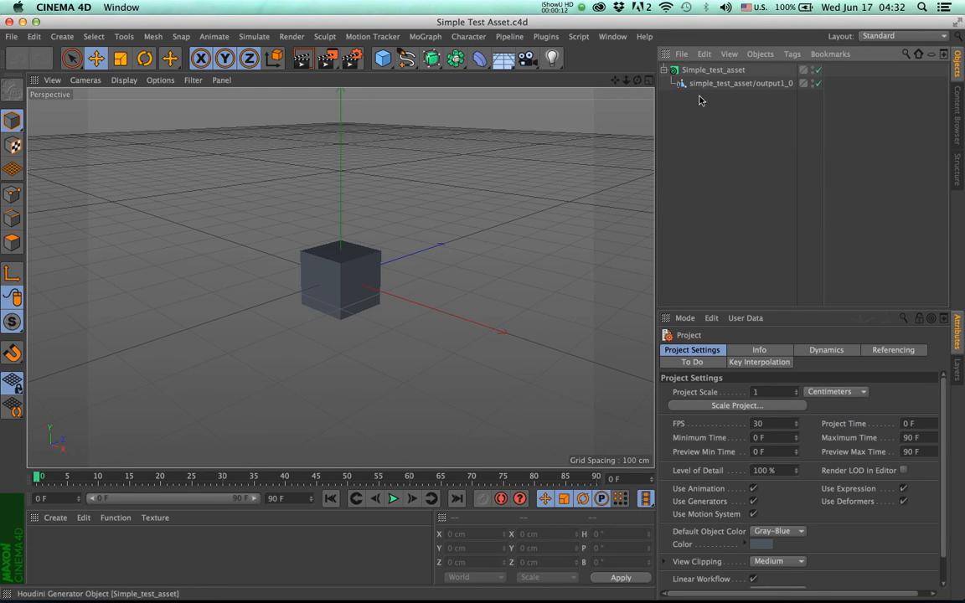
mouse_move(703, 83)
mouse_down()
mouse_move(700, 134)
mouse_move(706, 76)
mouse_up()
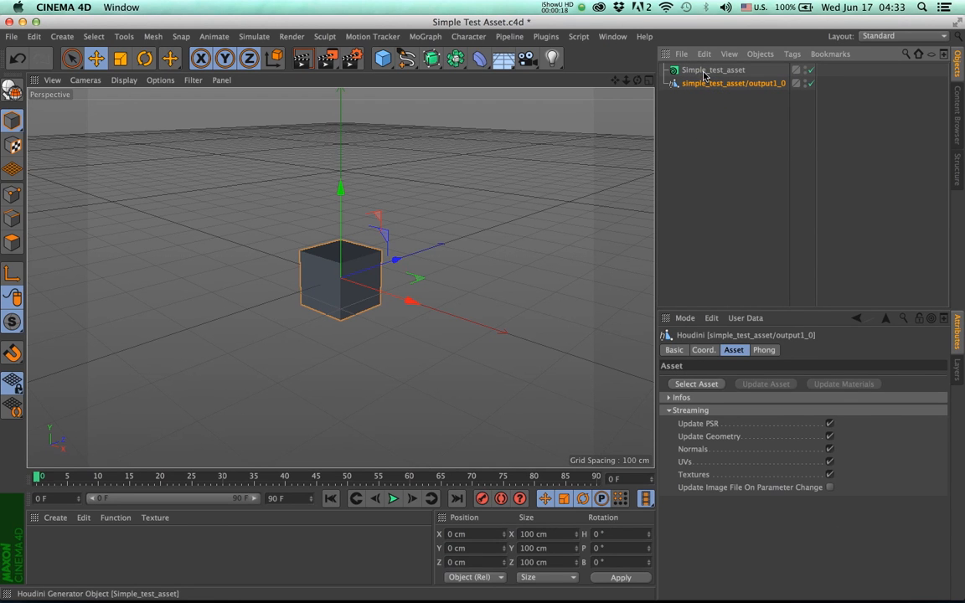
Test Simple_test_asset's Select Input by switching twice between Extruded Cube and Simple Cube, ending on Simple Cube
click(708, 71)
click(748, 457)
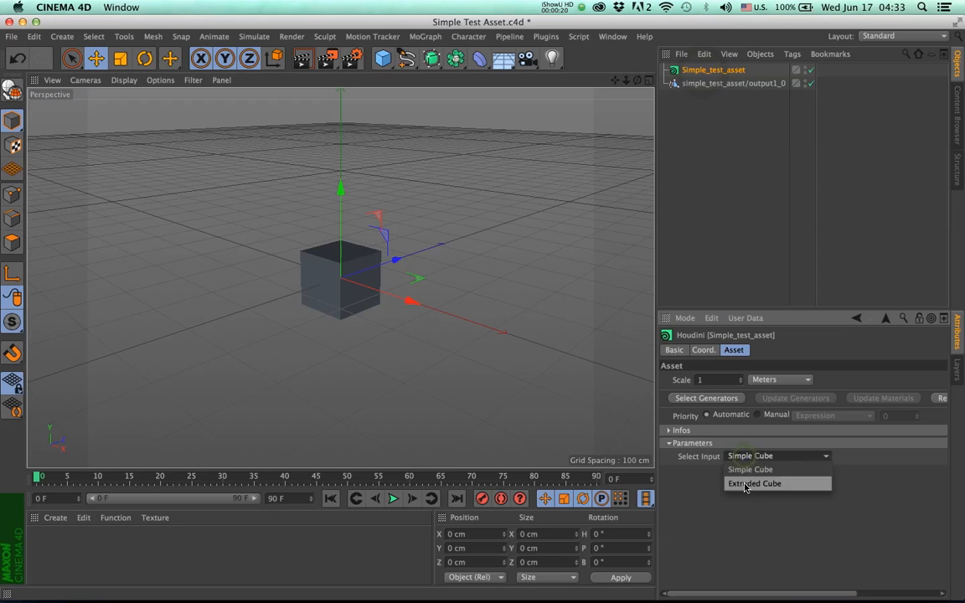
click(745, 484)
click(743, 457)
click(744, 469)
click(743, 457)
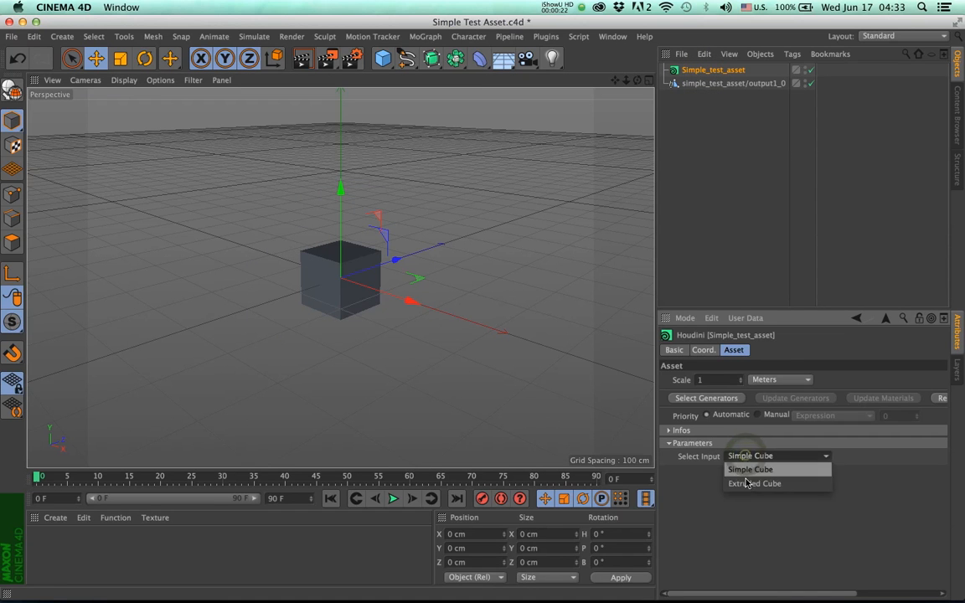
click(746, 484)
click(743, 456)
click(746, 469)
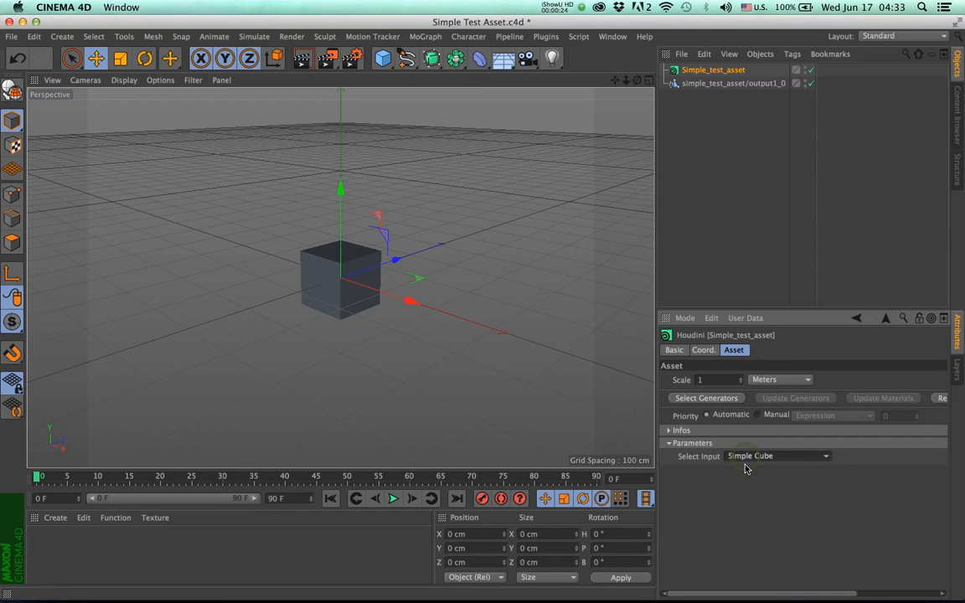
Duplicate simple_test_asset/output1_0 and move the copy along X to about -342 cm
drag(692, 85, 688, 124)
drag(419, 304, 310, 266)
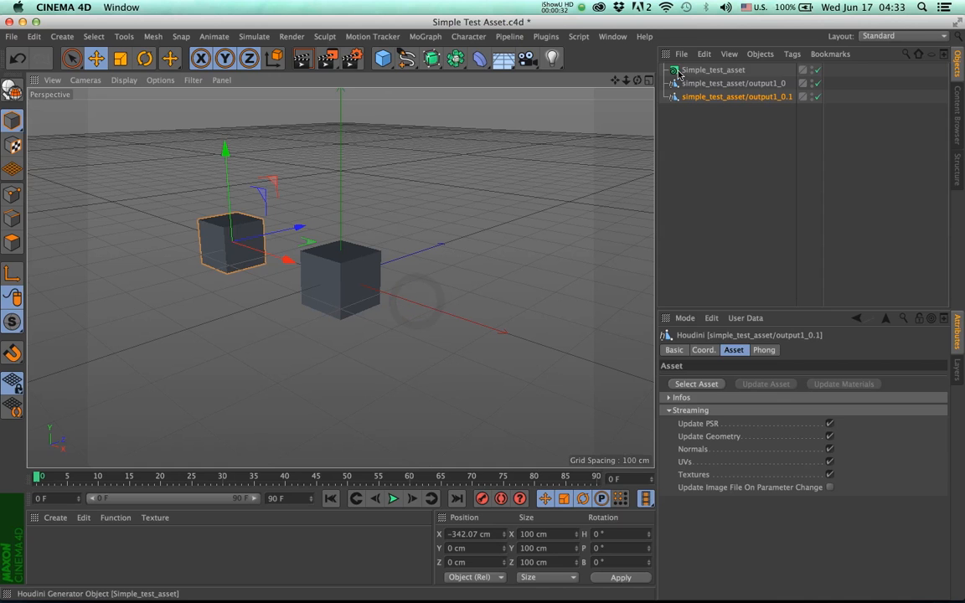
Change Simple_test_asset's Select Input to Extruded Cube to compare both outputs, then set it back to Simple Cube
click(679, 72)
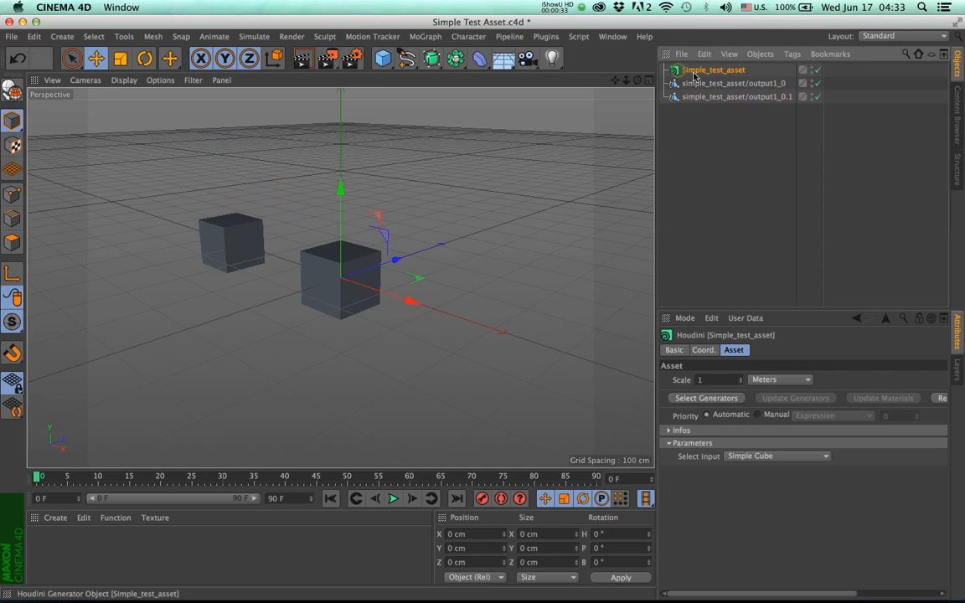
click(754, 456)
click(745, 482)
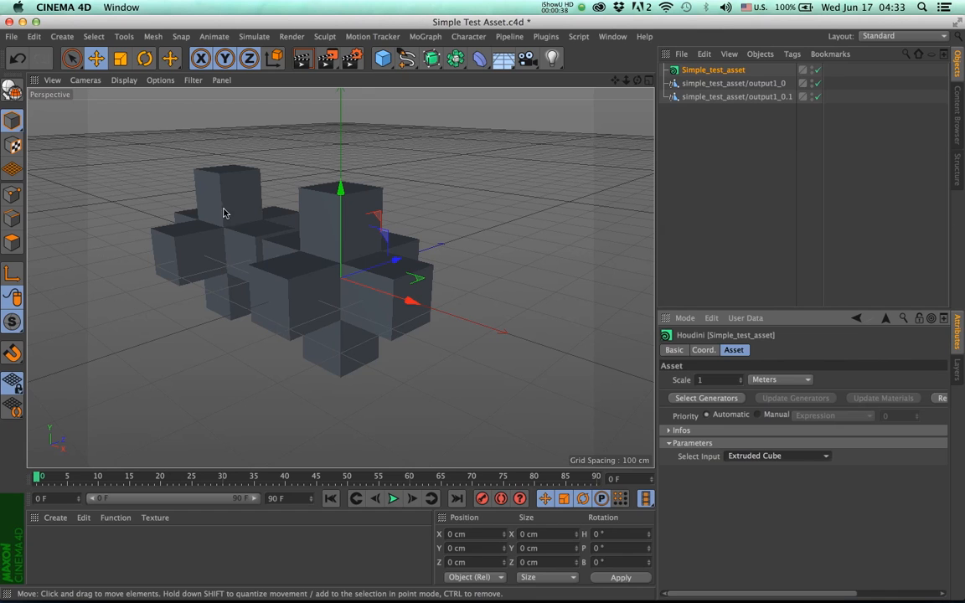
click(743, 456)
click(740, 469)
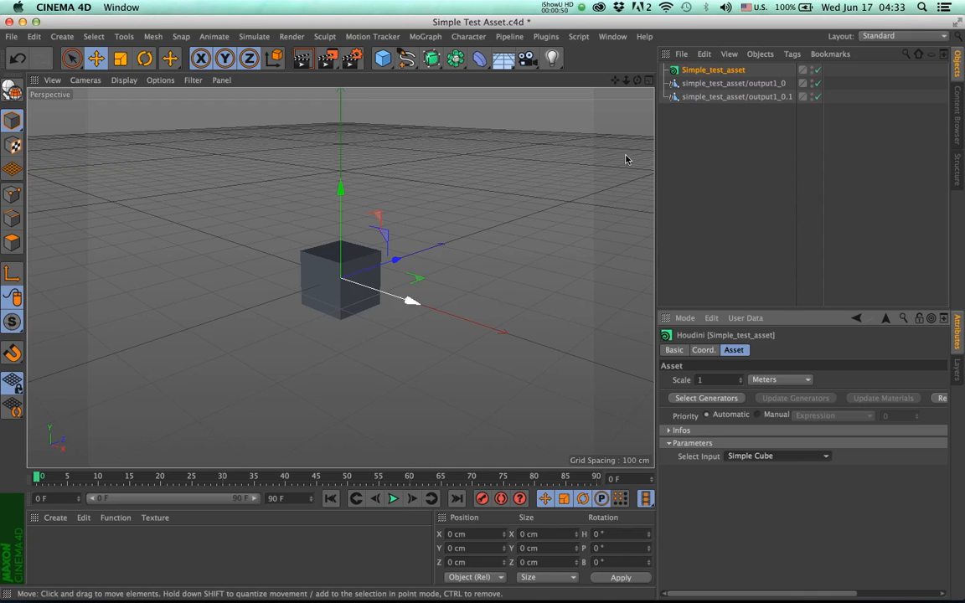
Disable Update PSR for simple_test_asset/output1_0 and move that output along X to about -669 cm
click(694, 86)
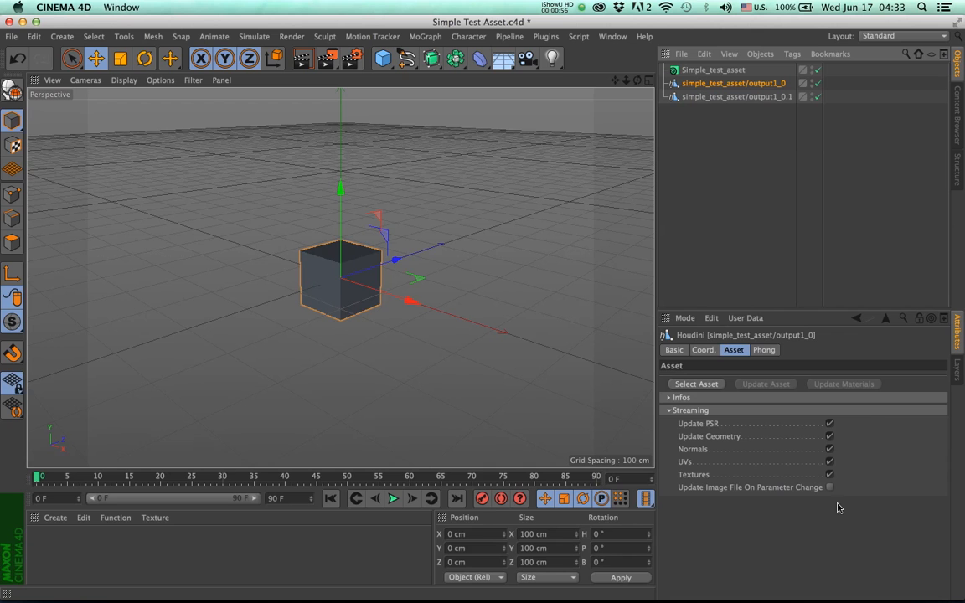
click(713, 69)
click(705, 399)
click(830, 424)
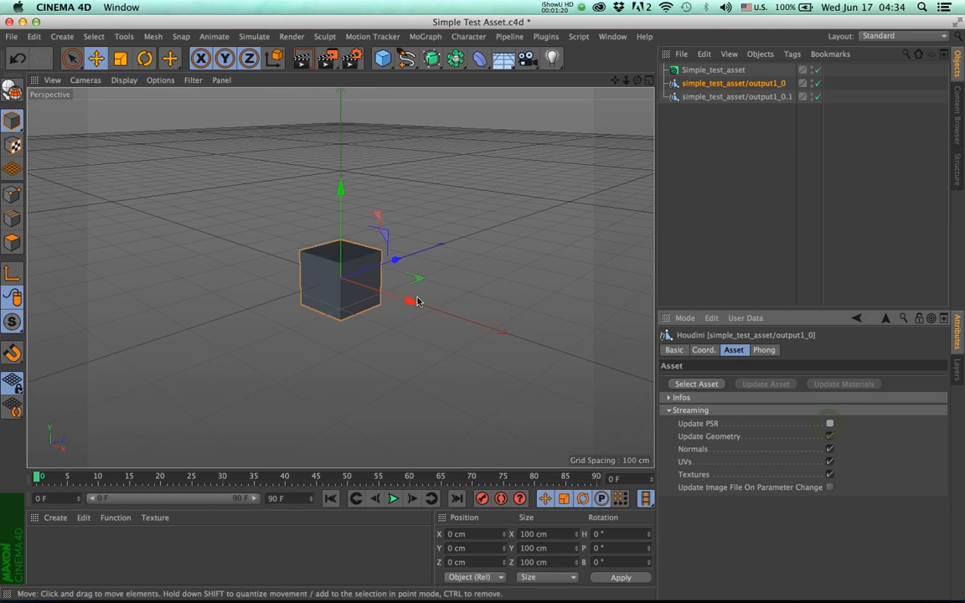
drag(406, 299, 181, 193)
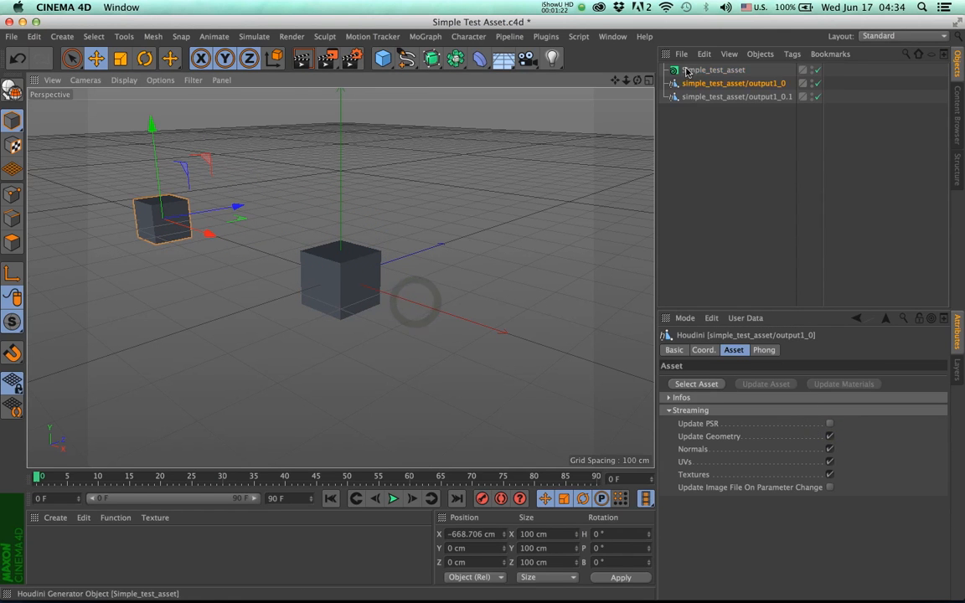
Switch Simple_test_asset's Select Input to Extruded Cube, back to Simple Cube, and finally to Extruded Cube
click(712, 69)
click(737, 456)
click(738, 483)
click(736, 456)
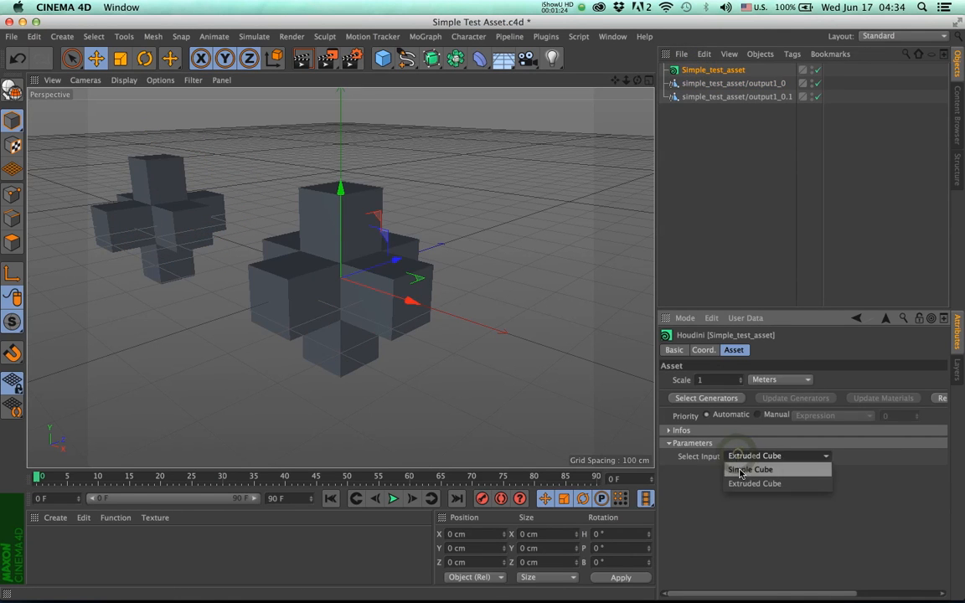
click(737, 468)
click(734, 457)
click(734, 489)
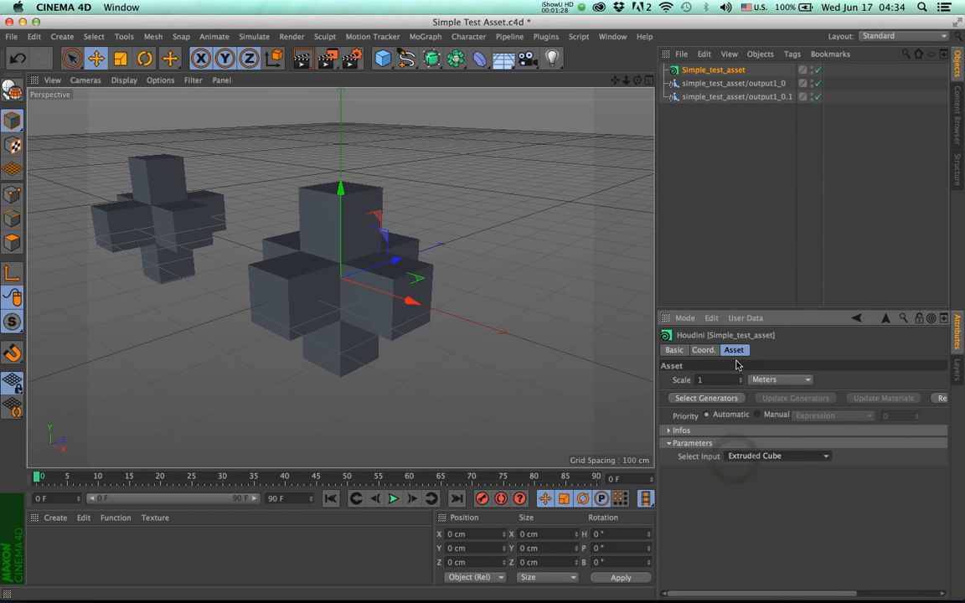
Re-enable Update PSR for simple_test_asset/output1_0 and check the output against its parent asset
click(703, 83)
click(748, 384)
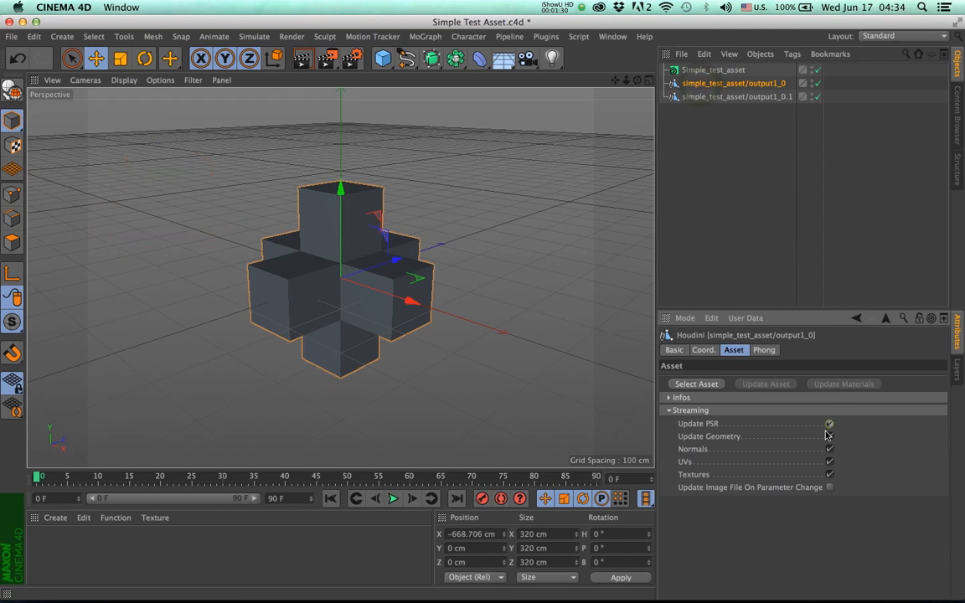
click(829, 424)
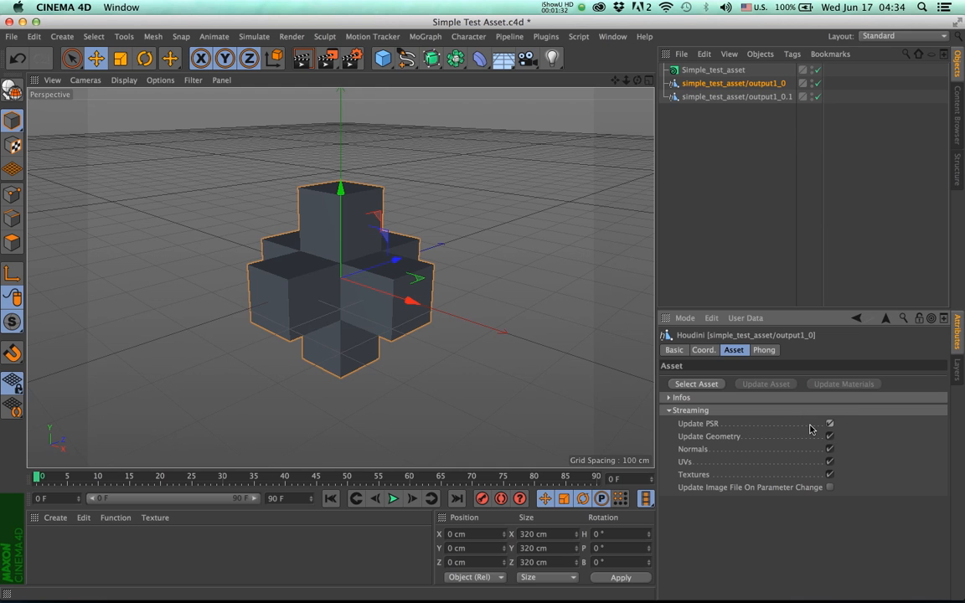
click(696, 73)
click(697, 84)
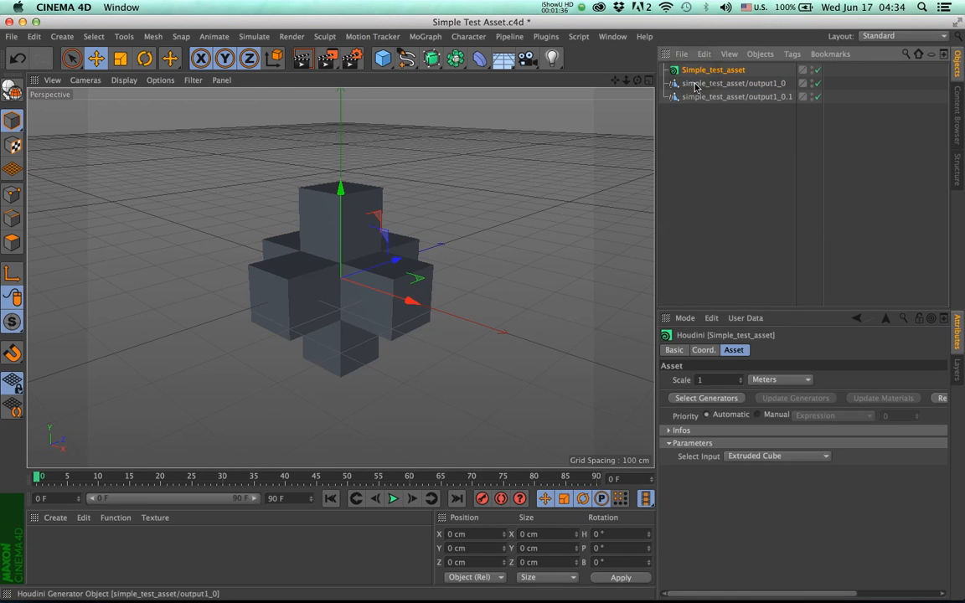